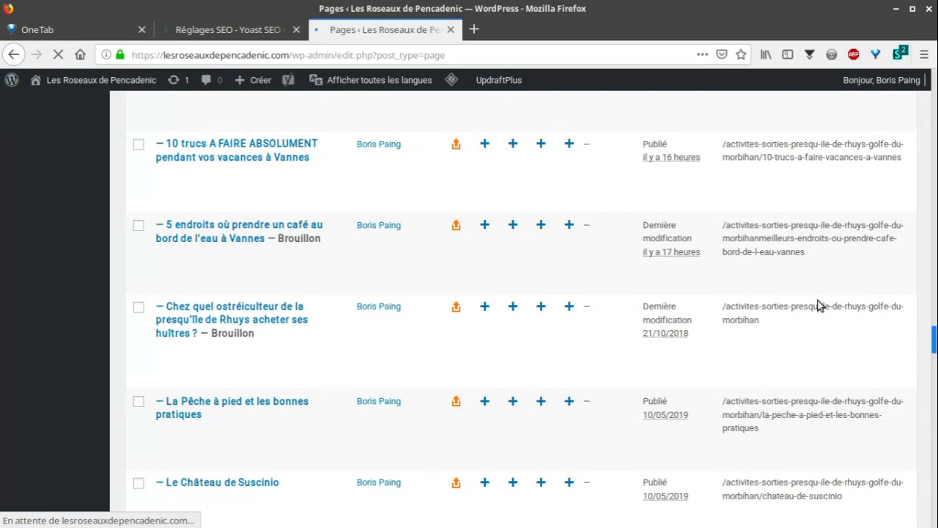
- Upload the French page "10 trucs A FAIRE ABSOLUMENT pendant vos vacances à Vannes" to Lingotek for translation
key(ctrl+f)
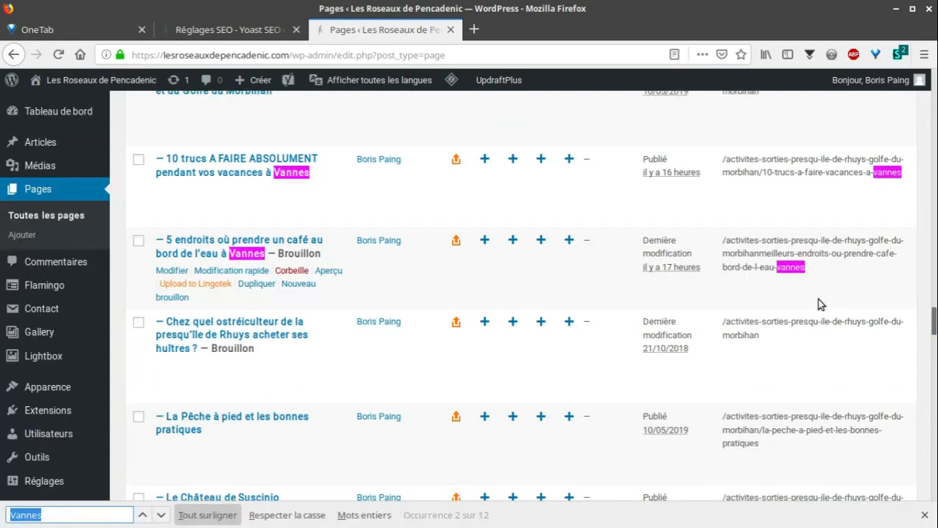
key(BackSpace)
key(Escape)
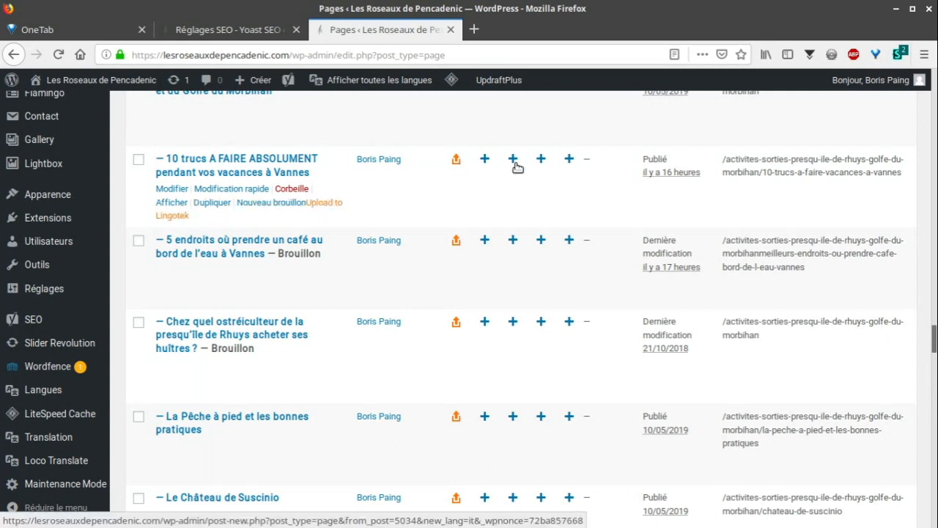
click(456, 160)
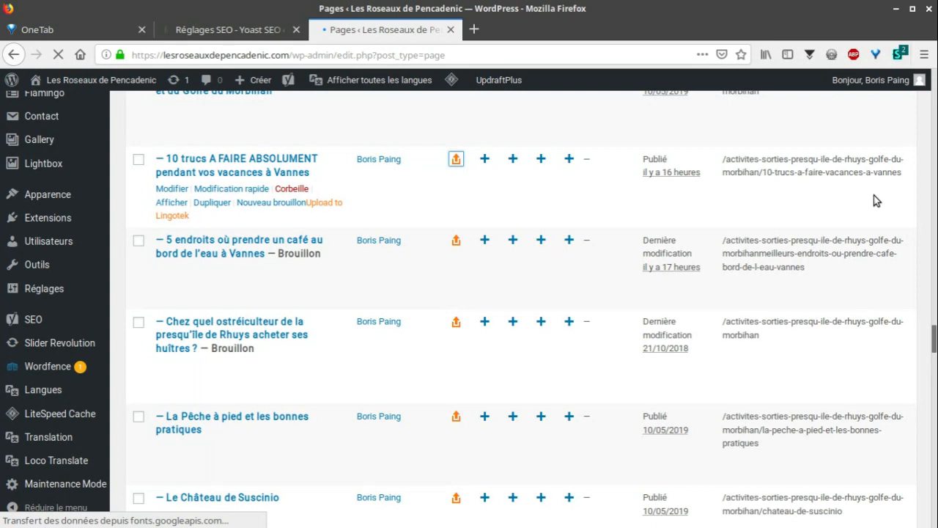
- Find the "10 trucs" page with the term "vannes", update its Lingotek upload status and request its English translation
mouse_move(922, 83)
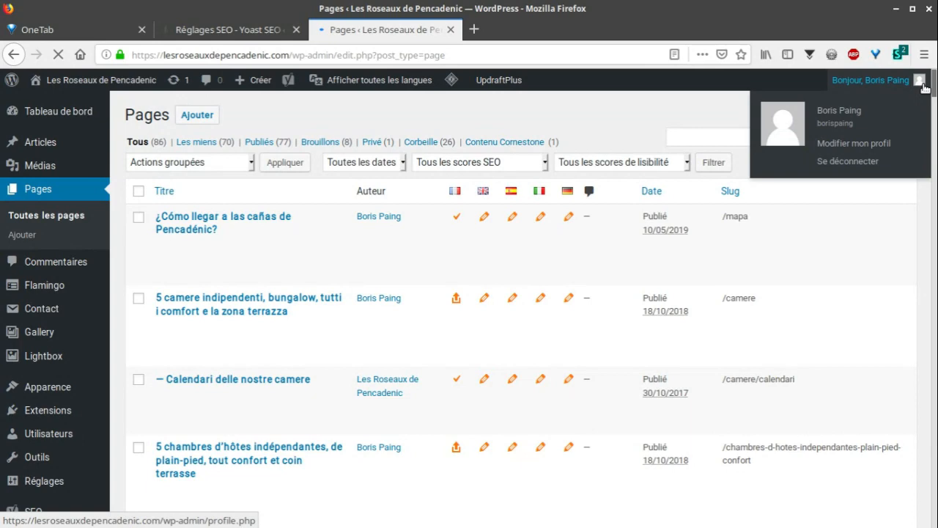
key(ctrl+f)
text(vann)
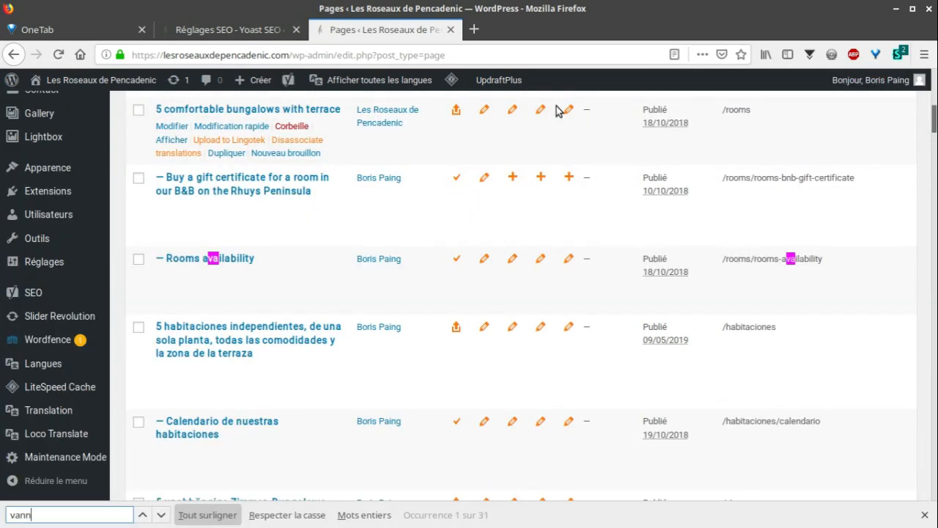
text(es)
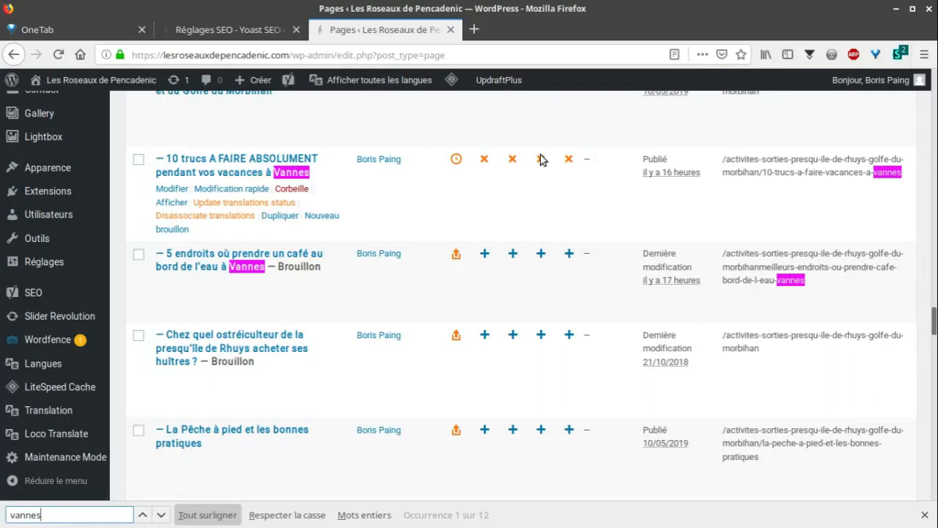
click(457, 159)
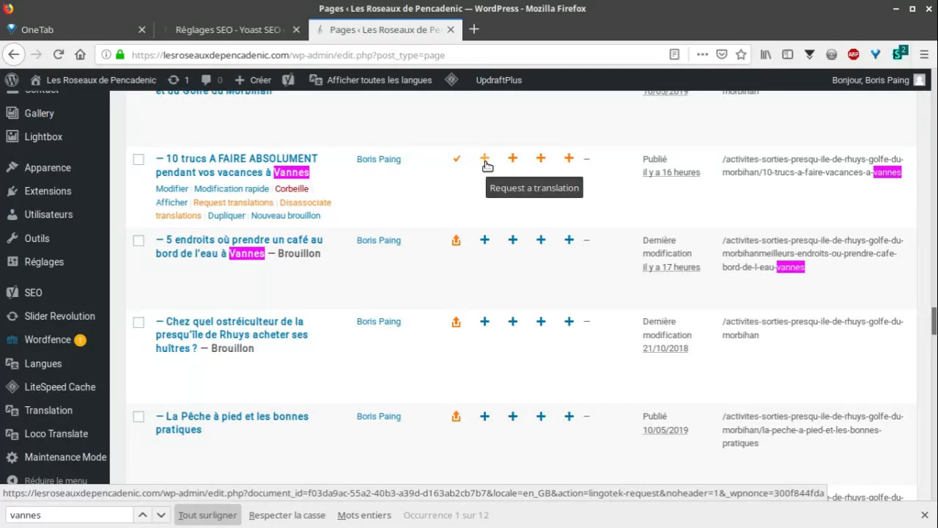
click(486, 164)
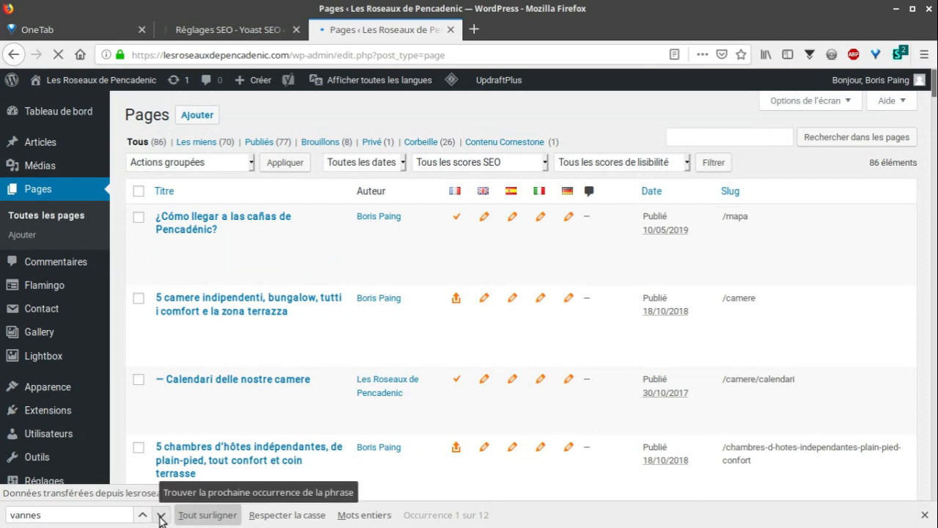
- Request the remaining translations of the "10 trucs" Vannes page through a bulk request, plus an individual request for Spanish
click(161, 517)
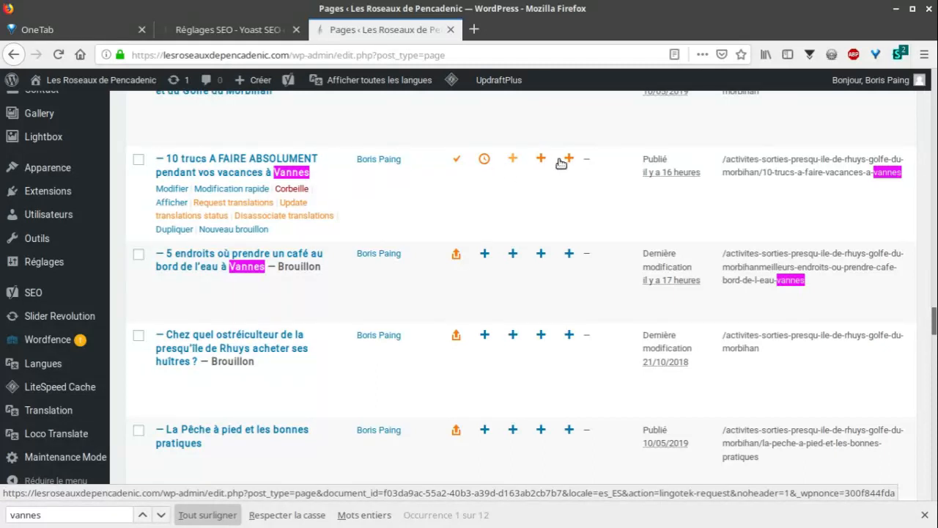
click(139, 160)
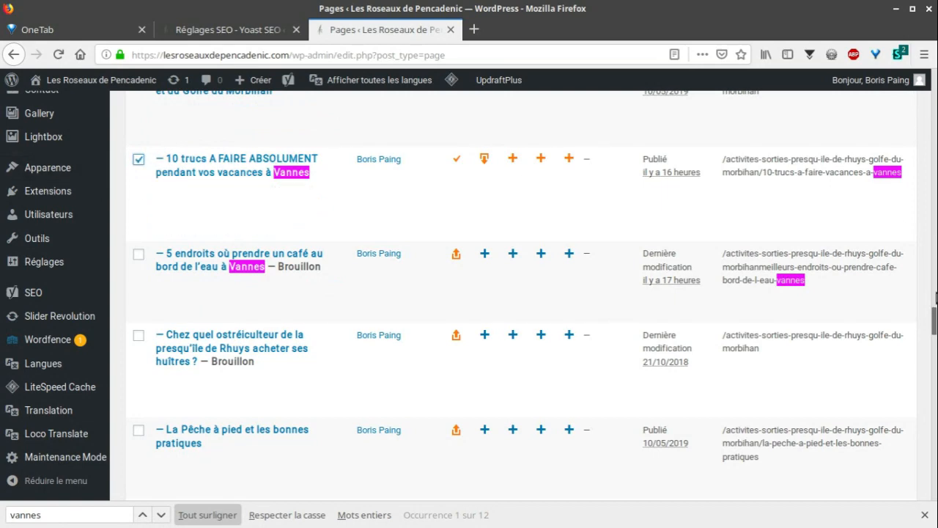
drag(935, 319, 935, 79)
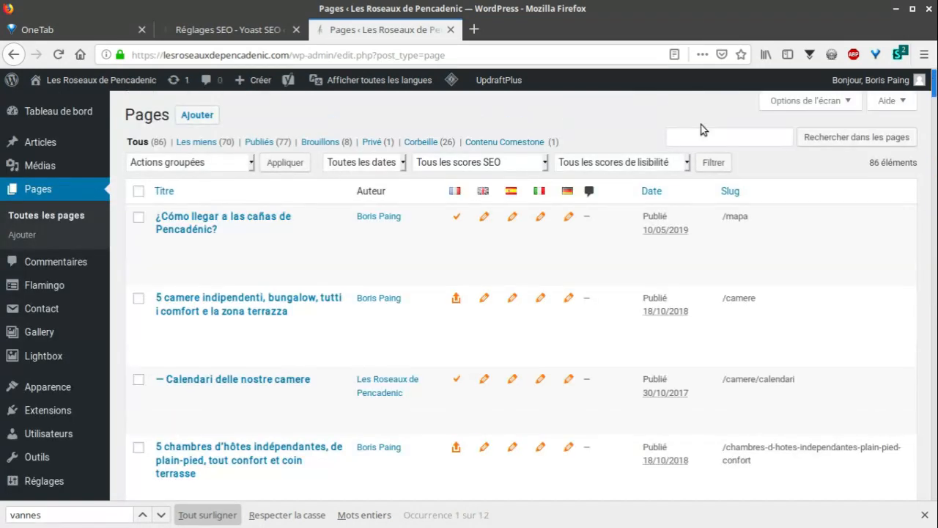
click(209, 162)
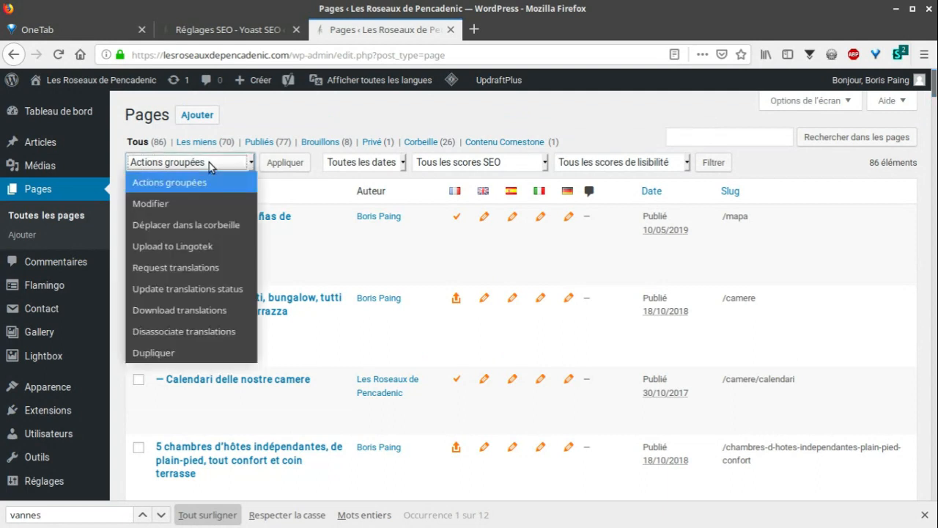
click(188, 268)
click(282, 163)
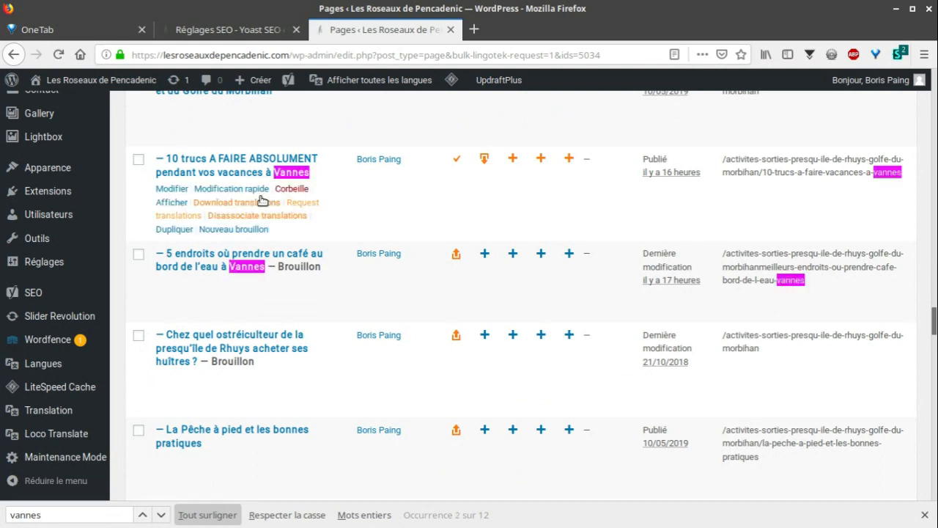
click(512, 159)
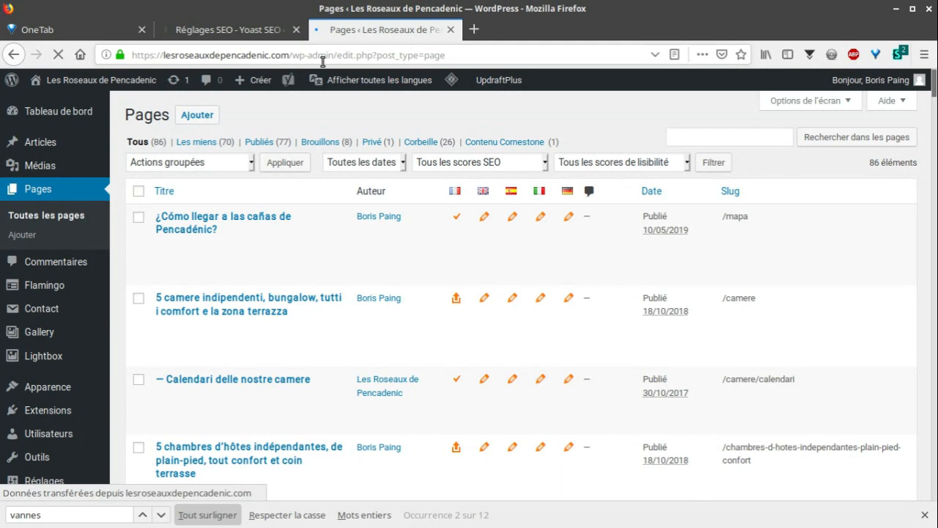
- Select the "10 trucs" Vannes page and bulk-download its Lingotek translations
click(161, 514)
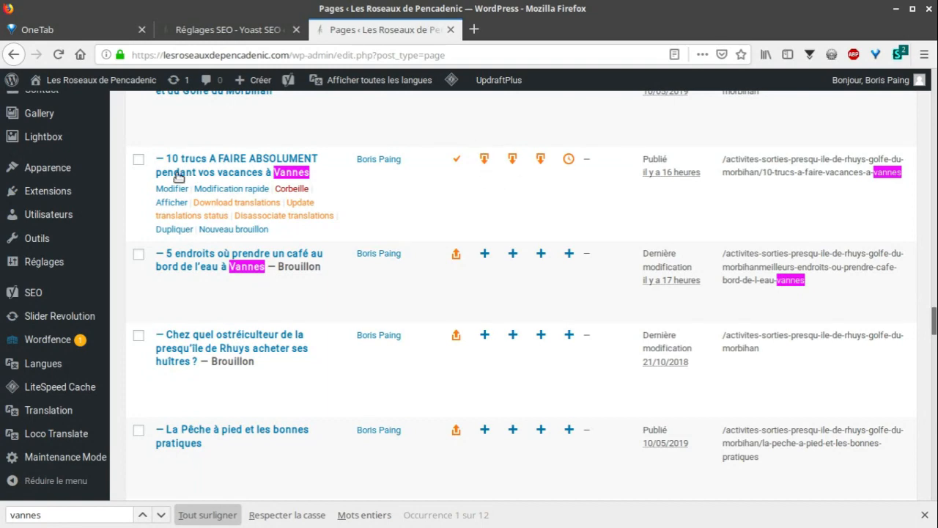
click(139, 159)
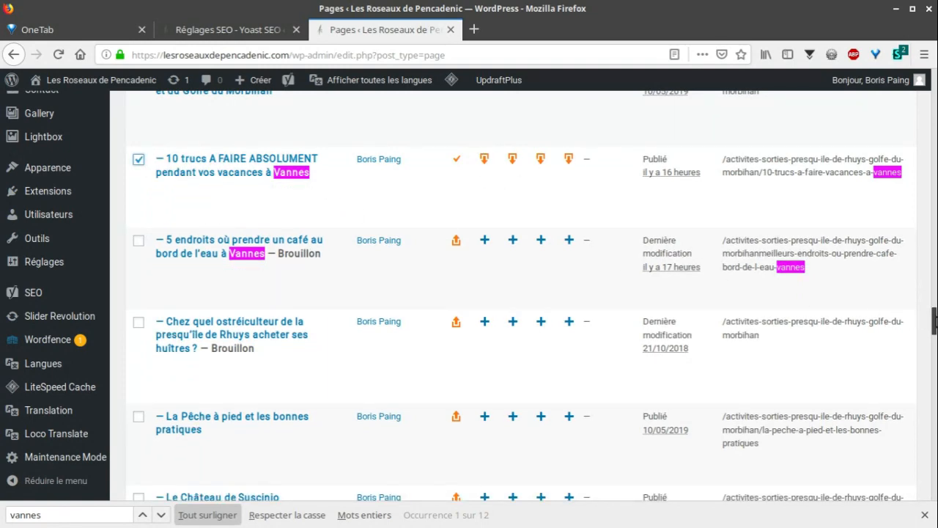
scroll(225, 150, up, 10)
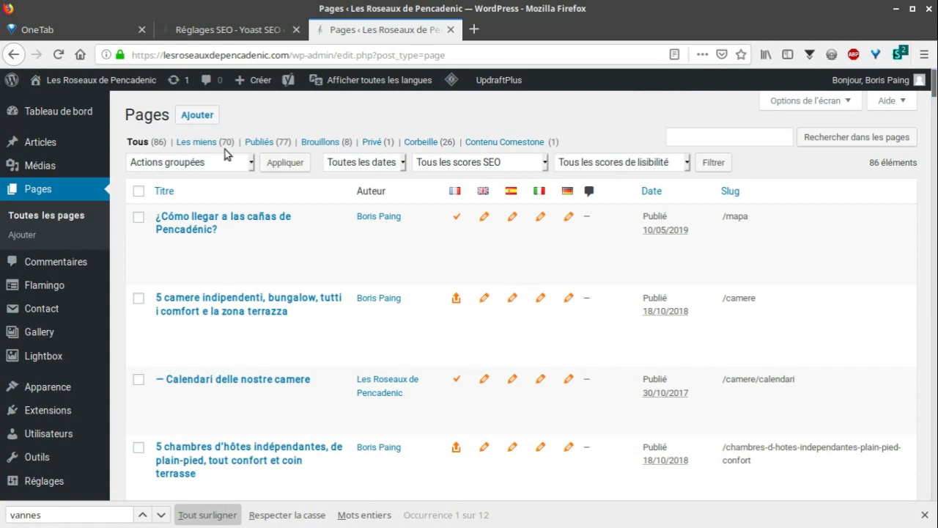
click(192, 163)
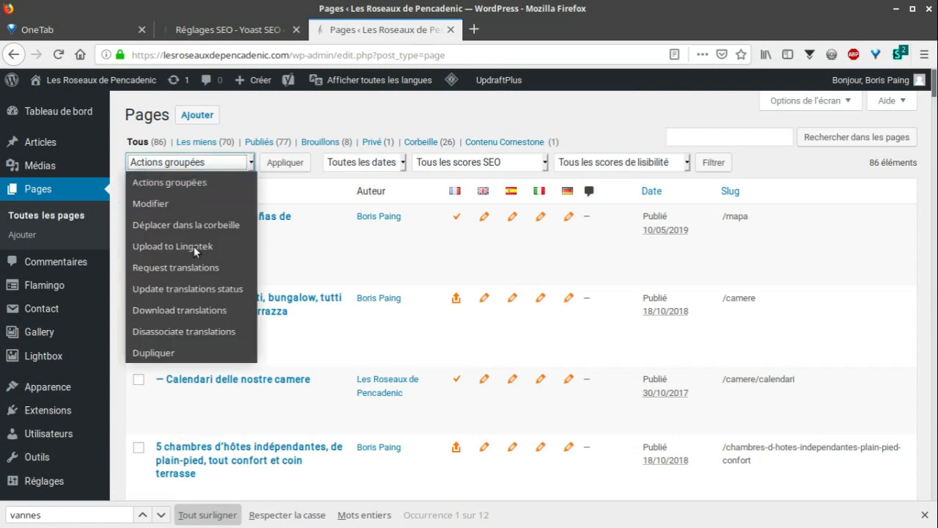
click(175, 309)
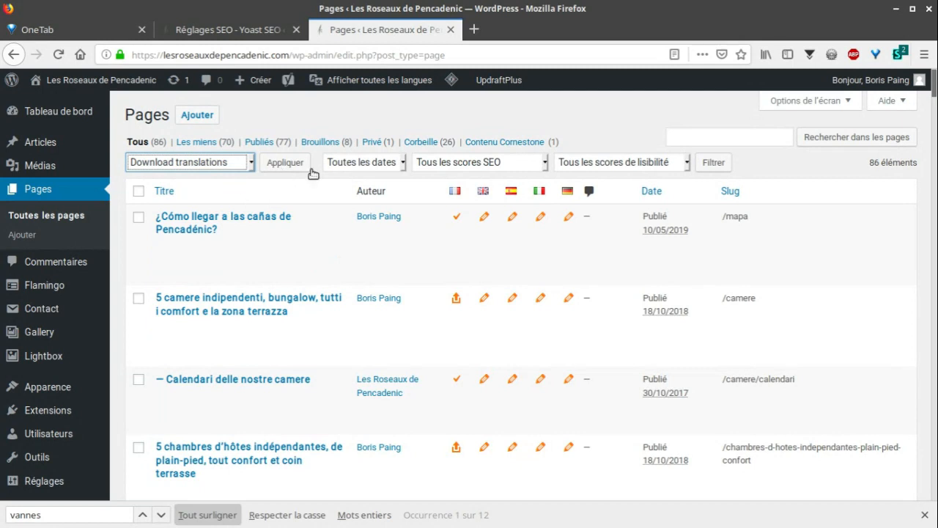
click(284, 163)
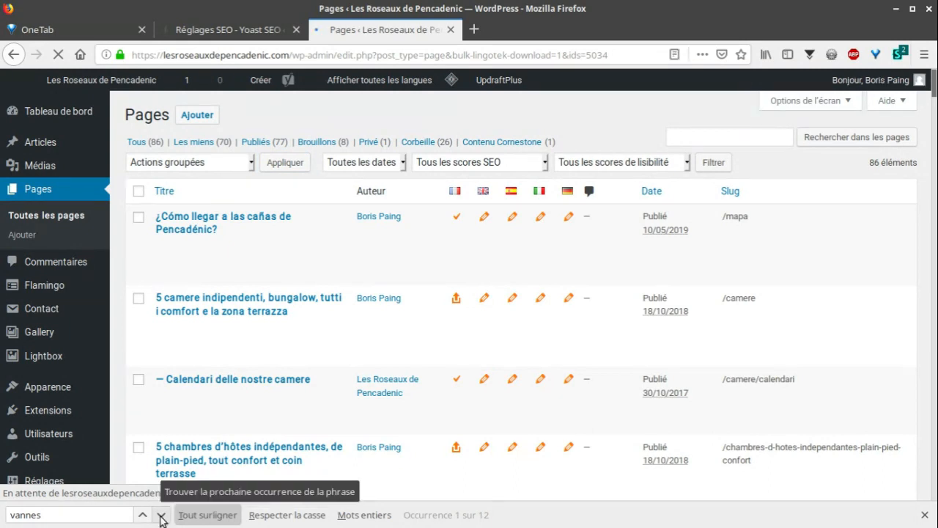
- Look through the "vannes" matches in the pages list to examine the translated versions of the page
click(161, 516)
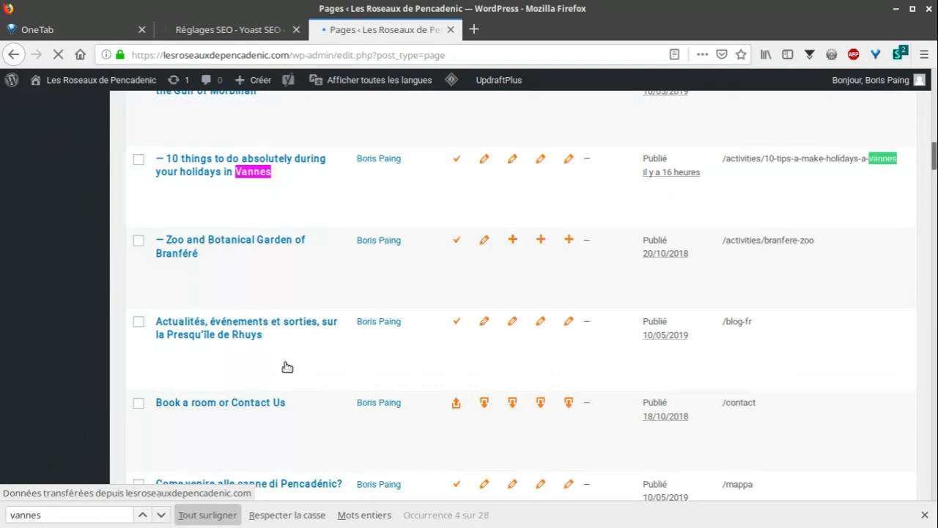
scroll(285, 364, up, 2)
scroll(285, 364, down, 4)
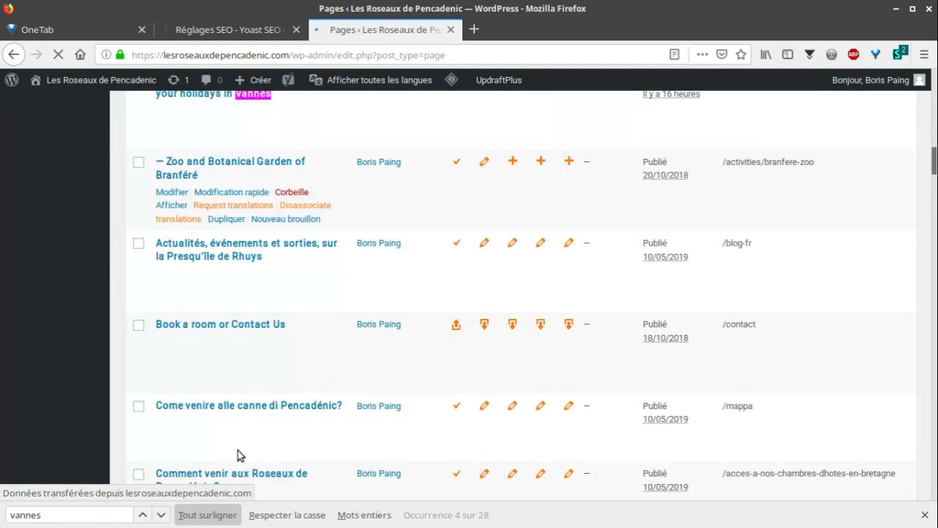
key(Return)
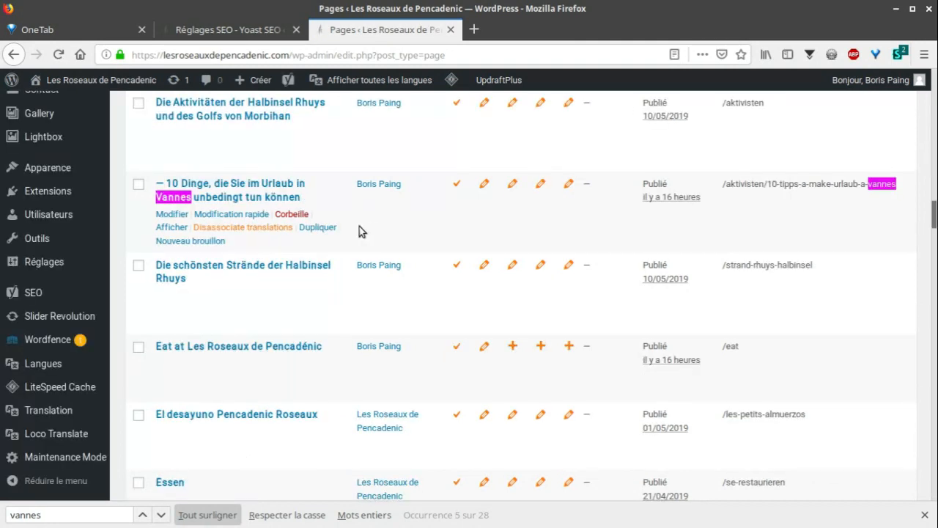
scroll(294, 397, up, 3)
scroll(294, 397, down, 5)
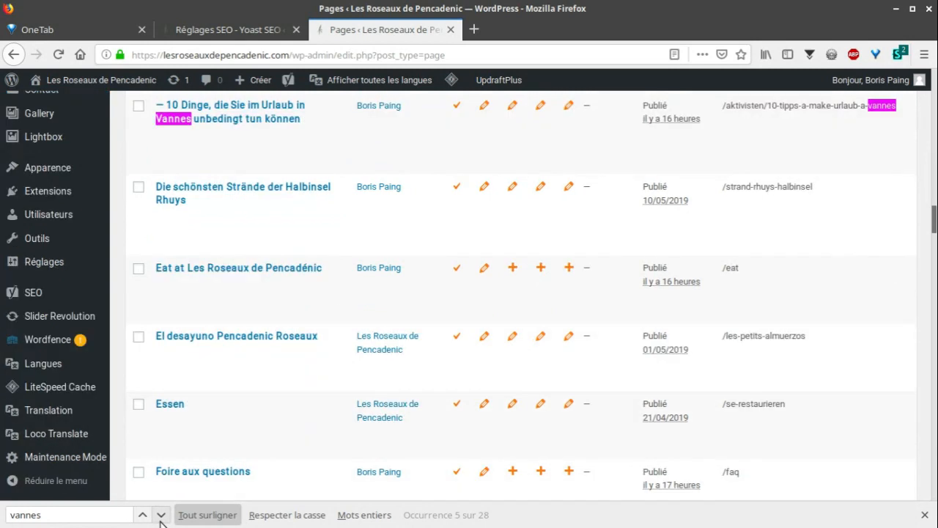
click(160, 516)
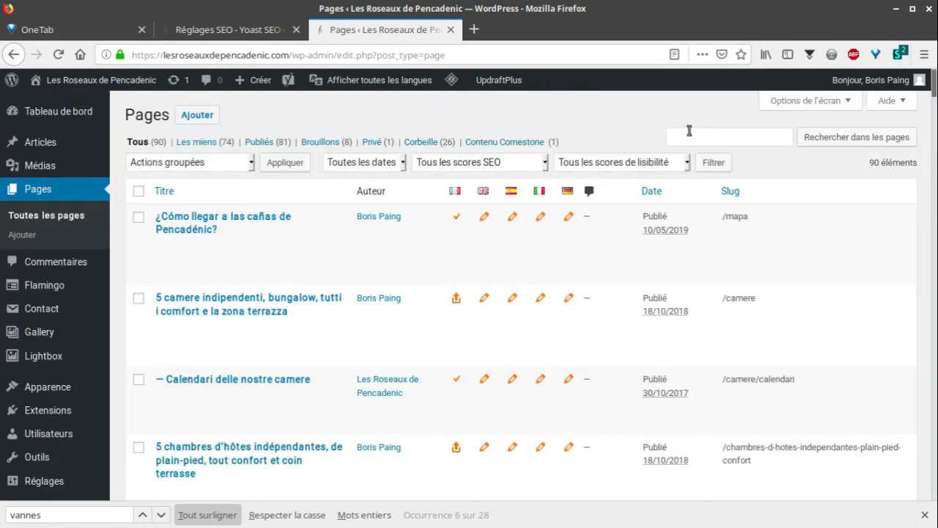
- Search the site's pages for "vannes" and look through the translated "10 things to do" pages
click(689, 131)
text(vannes)
key(Return)
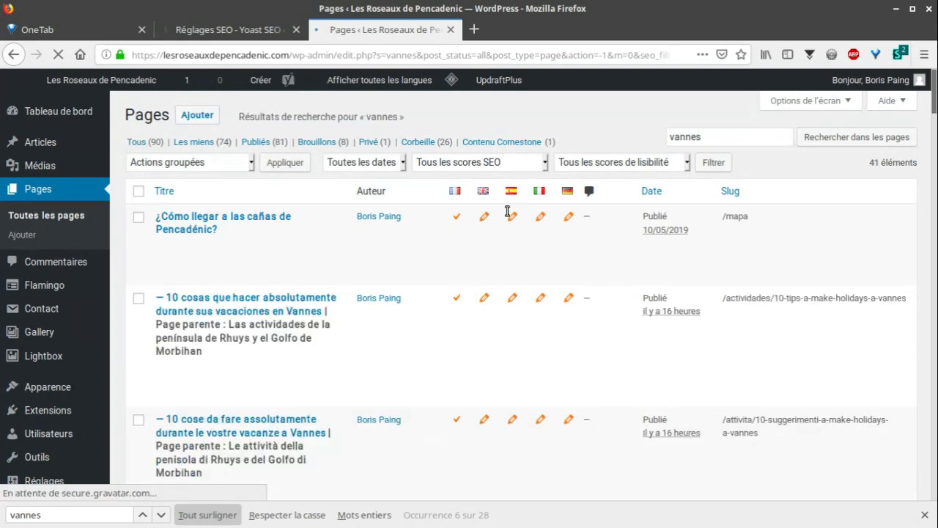
scroll(508, 211, down, 2)
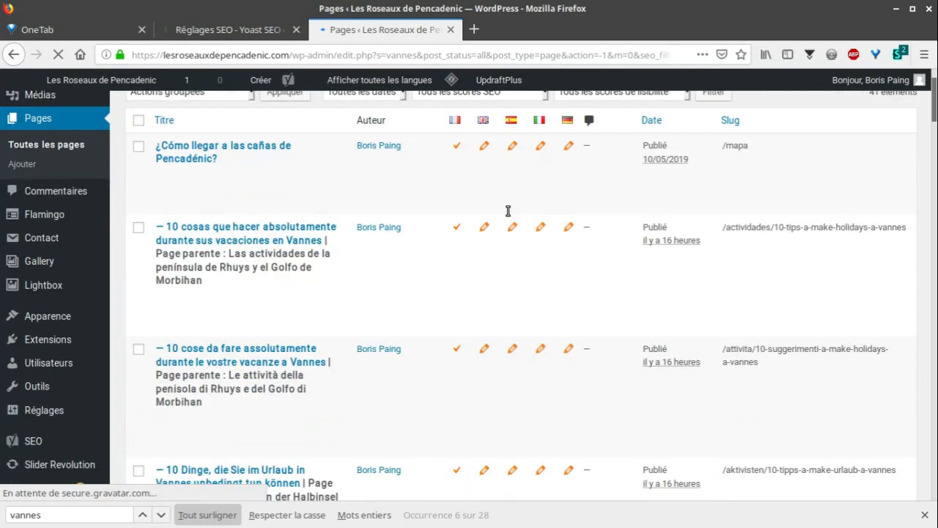
scroll(508, 211, down, 3)
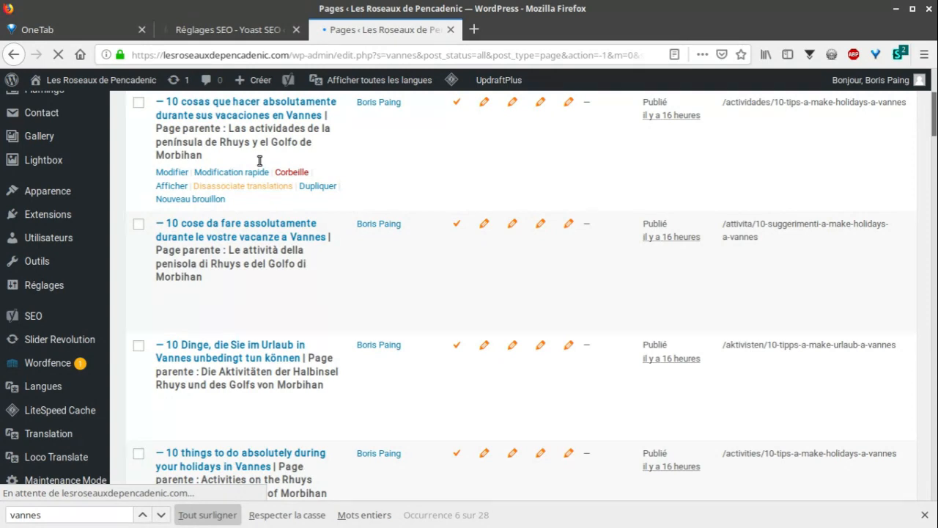
scroll(260, 161, up, 2)
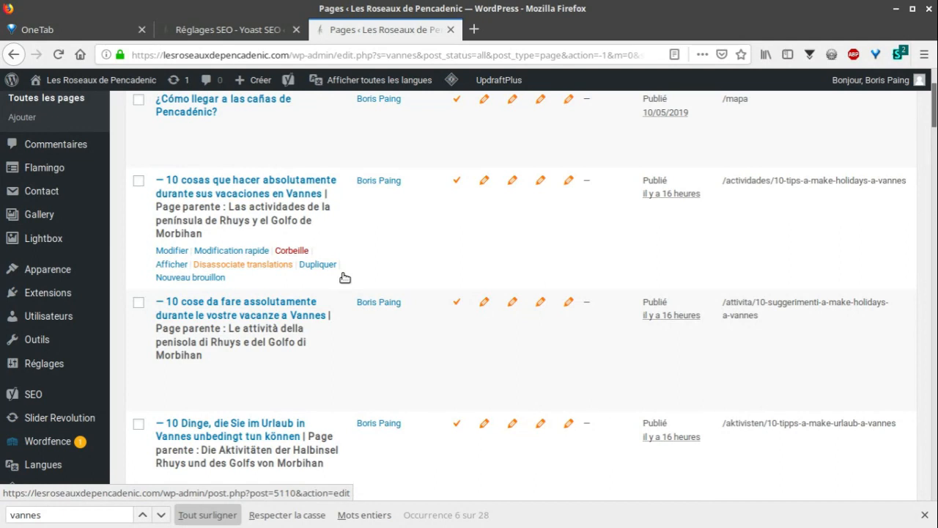
- View the published Italian page "10 cose da fare assolutamente durante le vostre vacanze a Vannes" and examine its URL slug
click(173, 385)
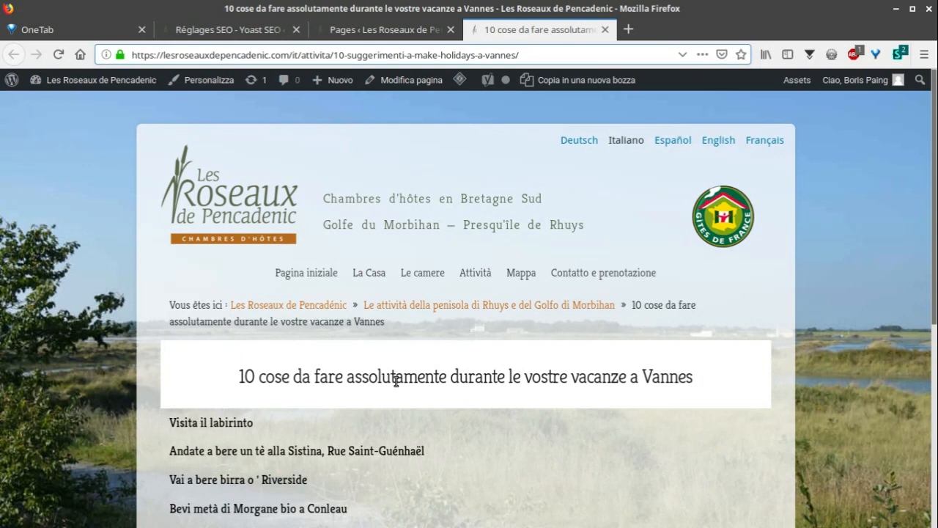
scroll(396, 380, down, 1)
drag(334, 55, 545, 58)
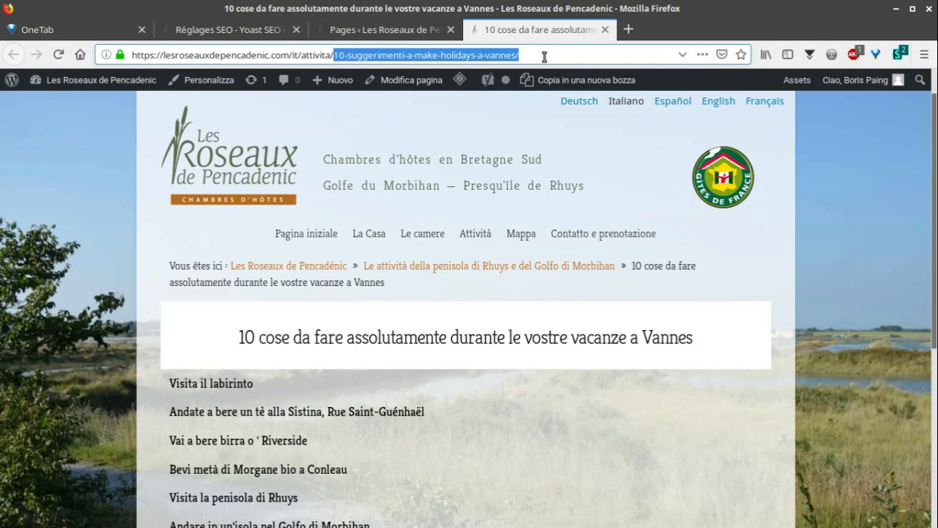
key(shift+Left)
click(584, 349)
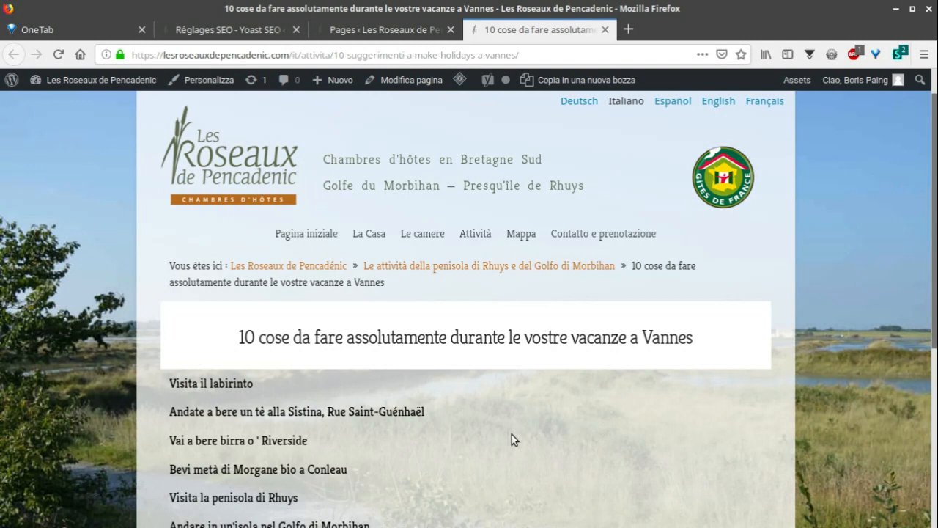
- Examine the word "labirinto" in the Italian page's first list item and switch to the page's French version
scroll(511, 435, down, 1)
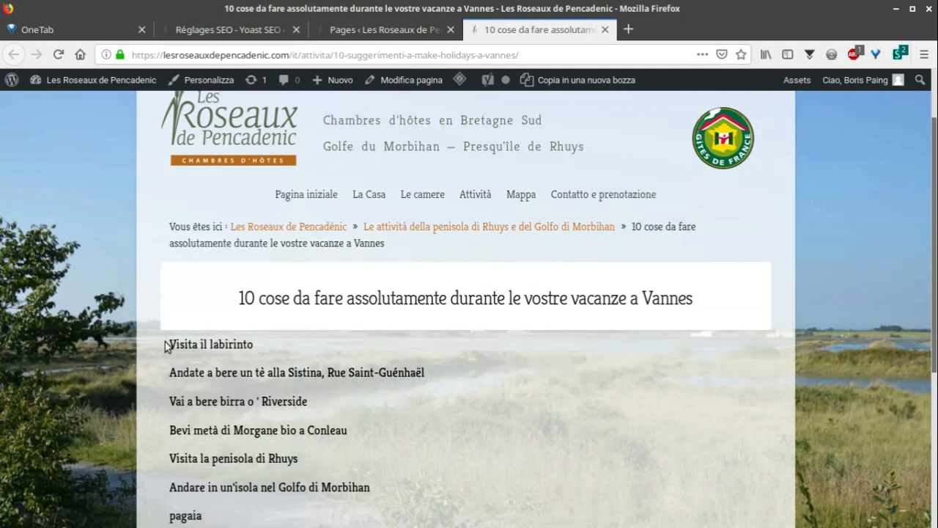
double_click(245, 345)
scroll(765, 142, up, 2)
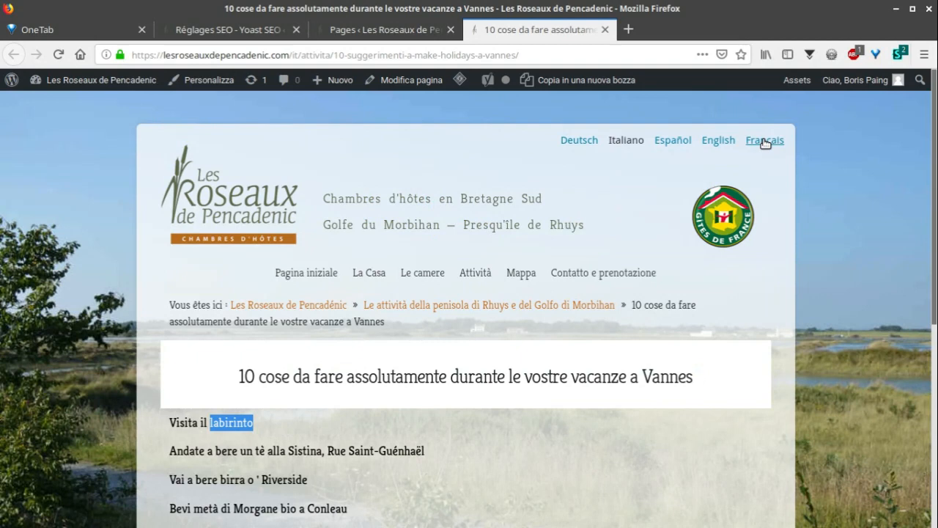
click(764, 142)
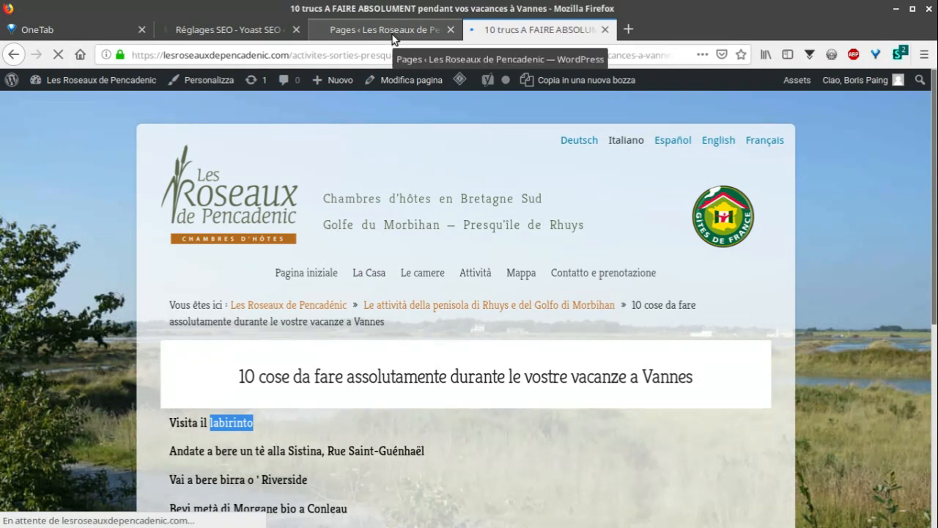
- Look over the Vannes rows in the pages list, view the published French page, and switch to its English version
click(392, 35)
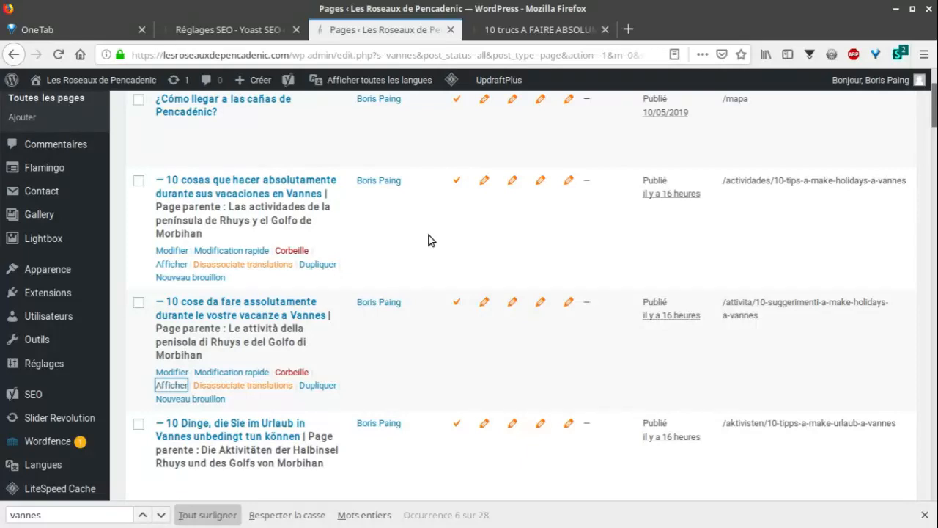
scroll(430, 240, down, 4)
click(520, 33)
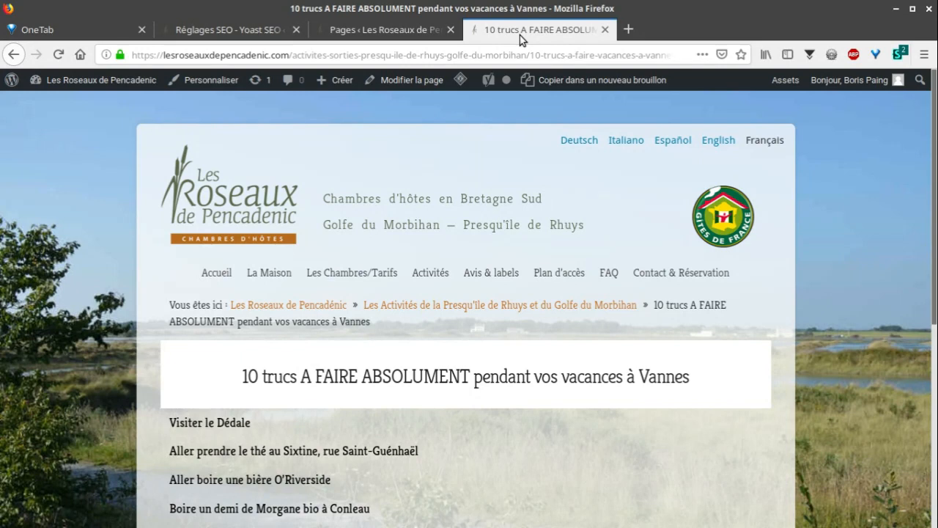
key(F5)
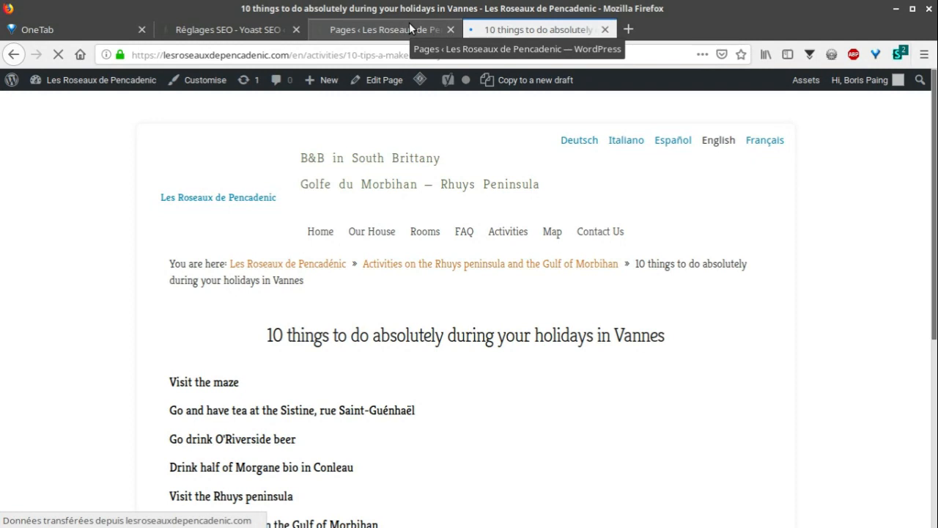
- Open the English translation of the "10 things to do absolutely during your holidays in Vannes" page in the Lingotek Workbench
click(409, 23)
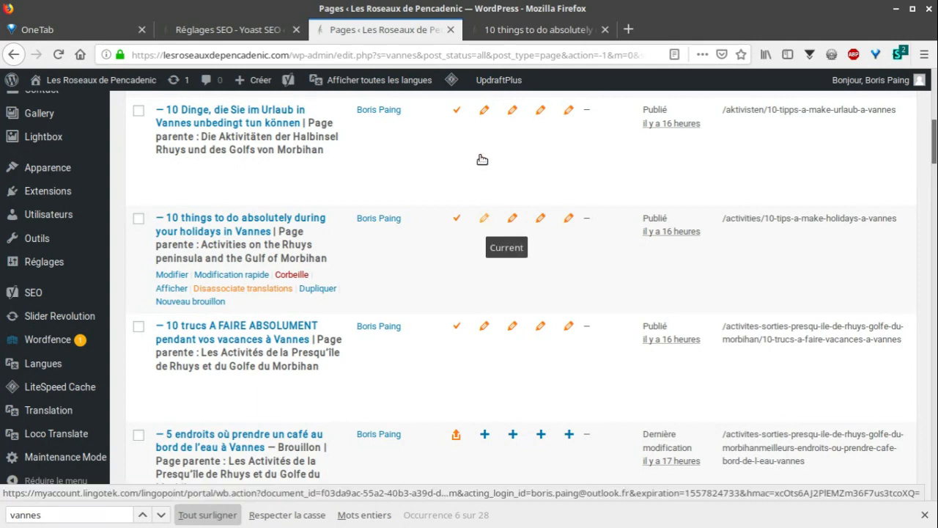
drag(935, 159, 936, 155)
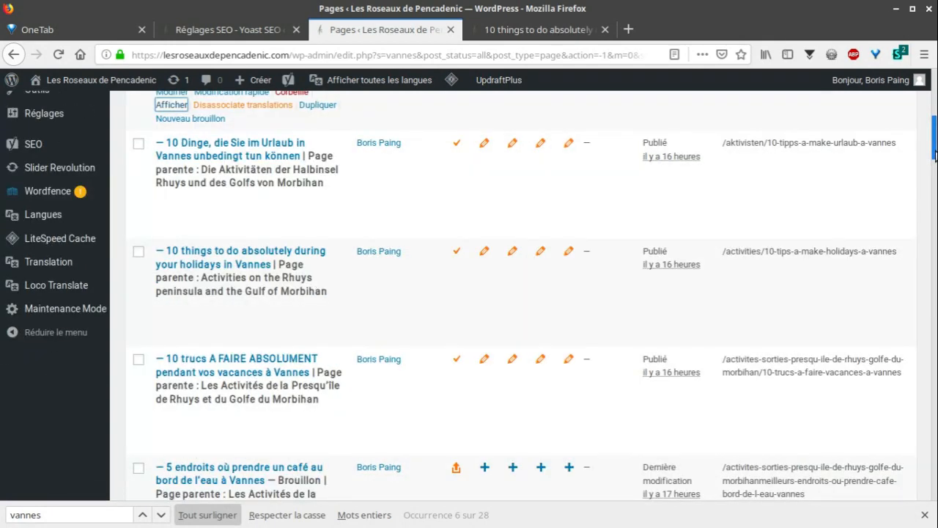
click(443, 267)
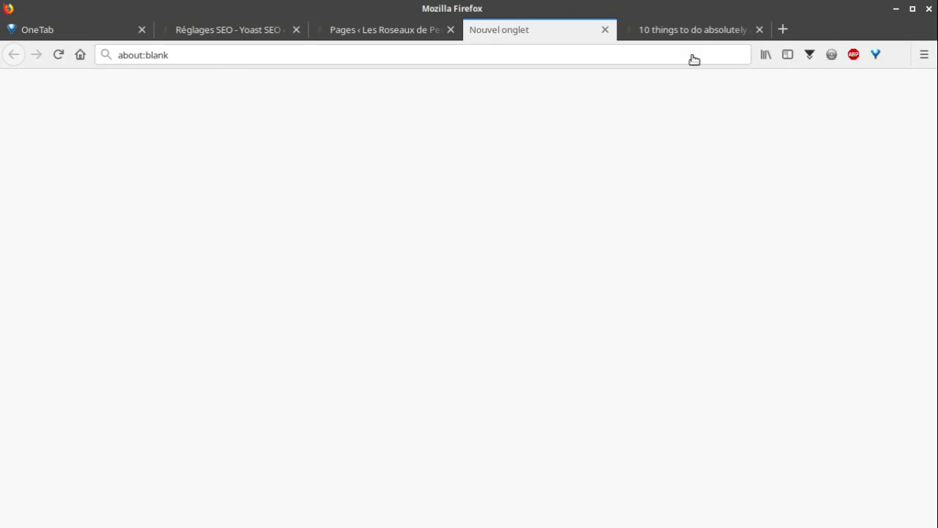
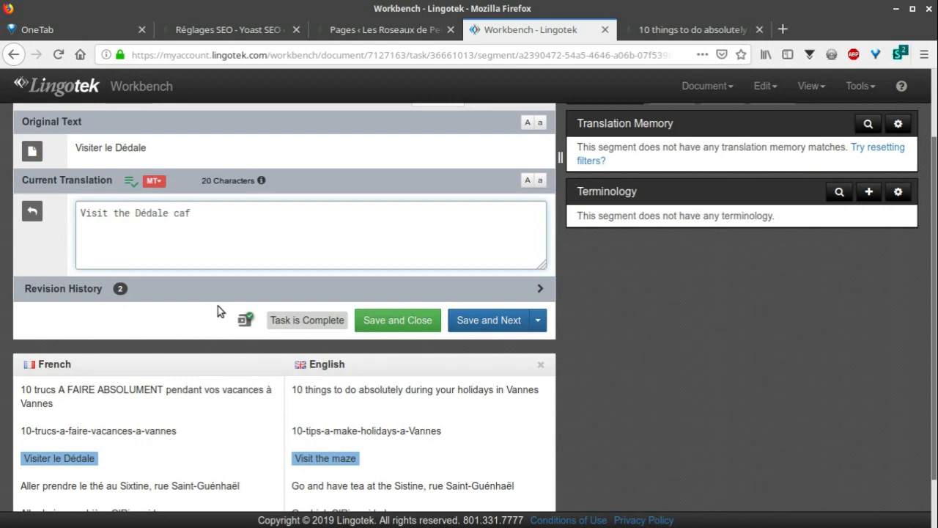
- Try removing the unfinished last word from the English translation of the "Visiter le Dédale" segment
key(ctrl+shift+Left)
key(BackSpace)
key(BackSpace)
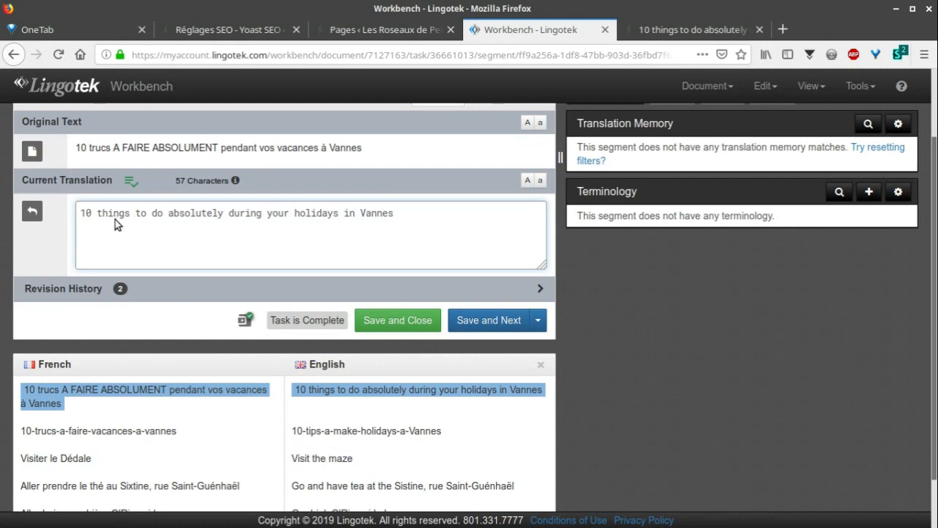
- Search Google for "10 things you must do" and examine how the result titles are worded
click(782, 29)
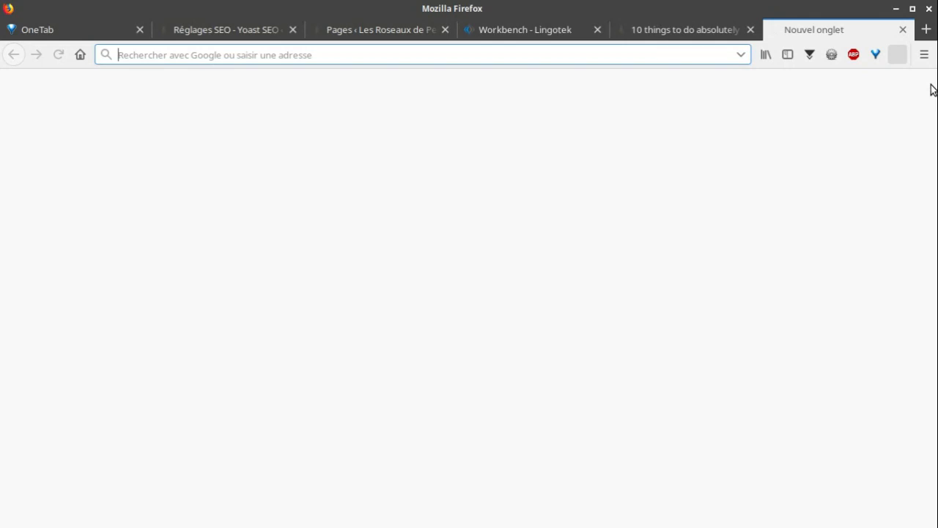
text(10 things you)
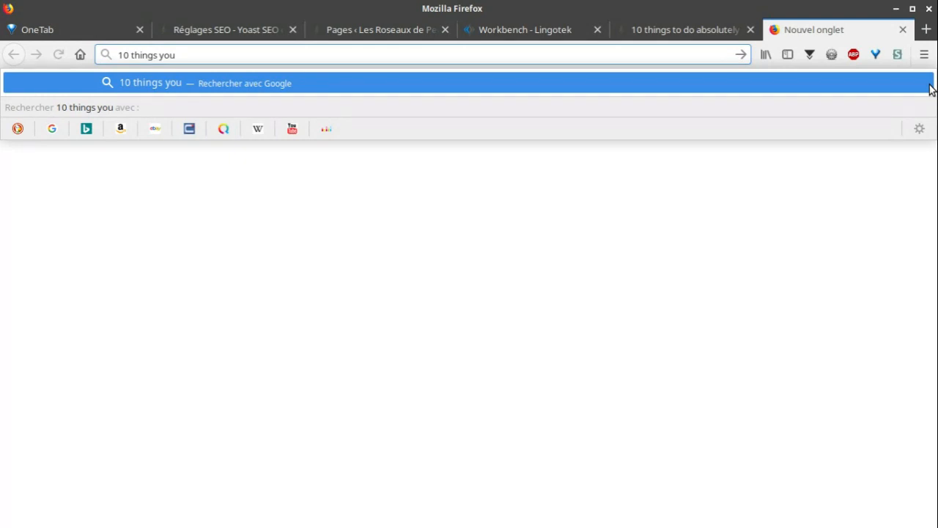
text(must do)
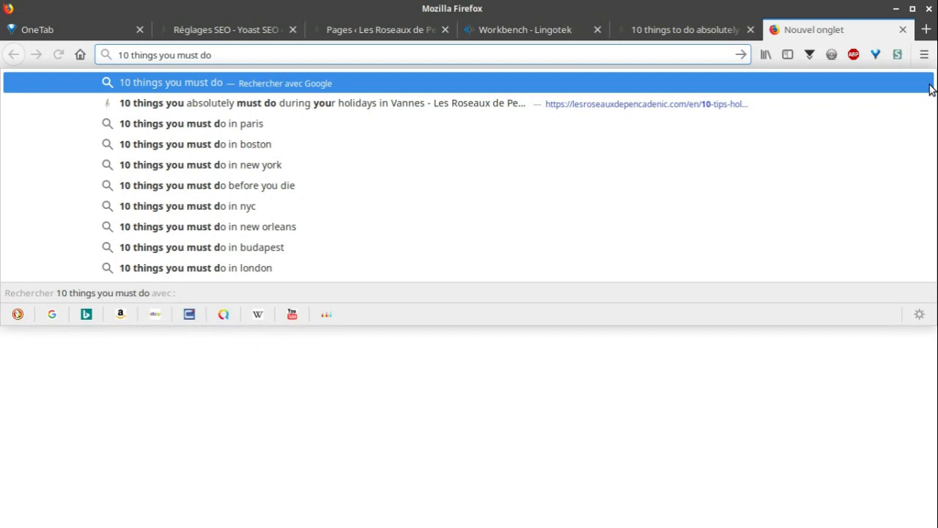
key(Return)
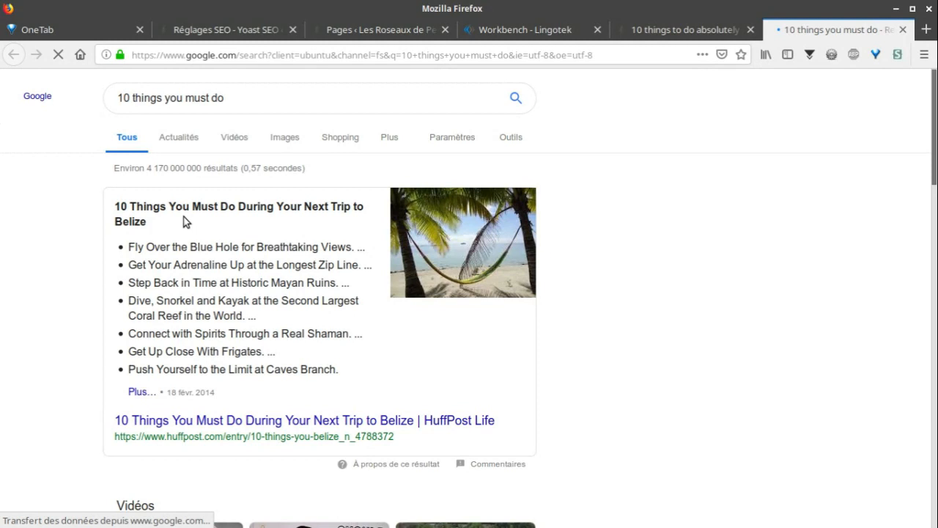
scroll(74, 377, down, 10)
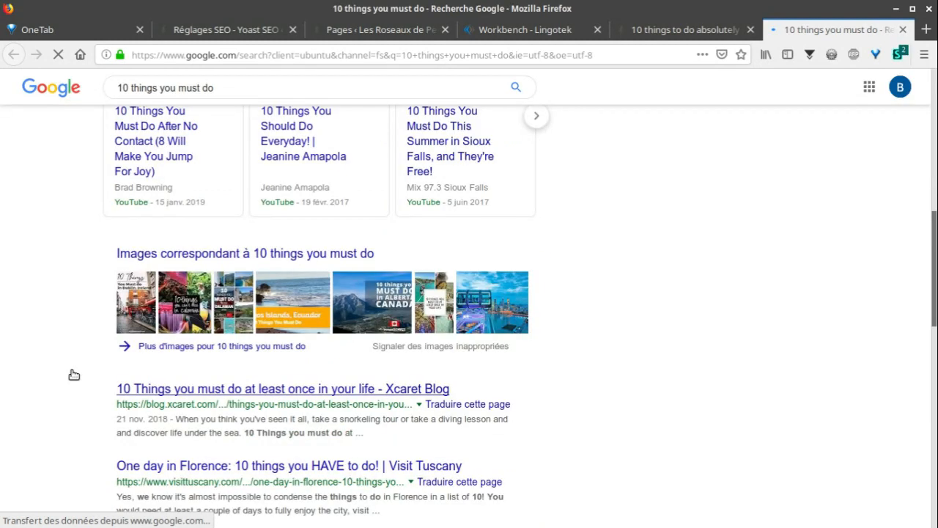
scroll(78, 362, down, 4)
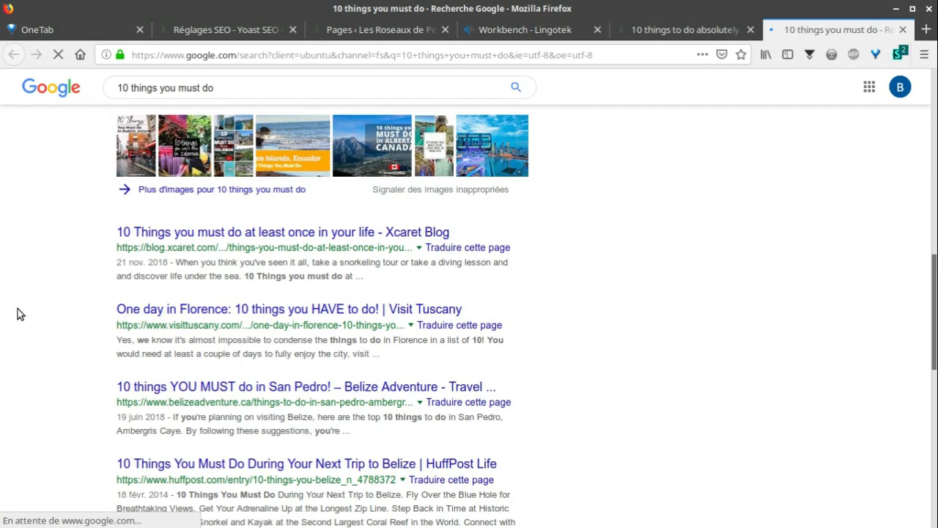
- Reword the start of the English title translation in the Lingotek Workbench to "10 things you MUST do"
key(ctrl+Page_Up)
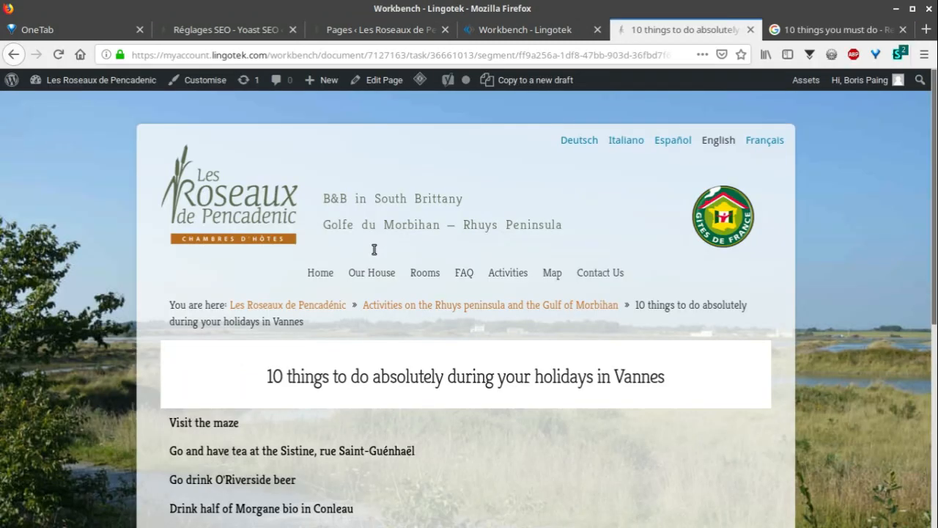
key(ctrl+Page_Up)
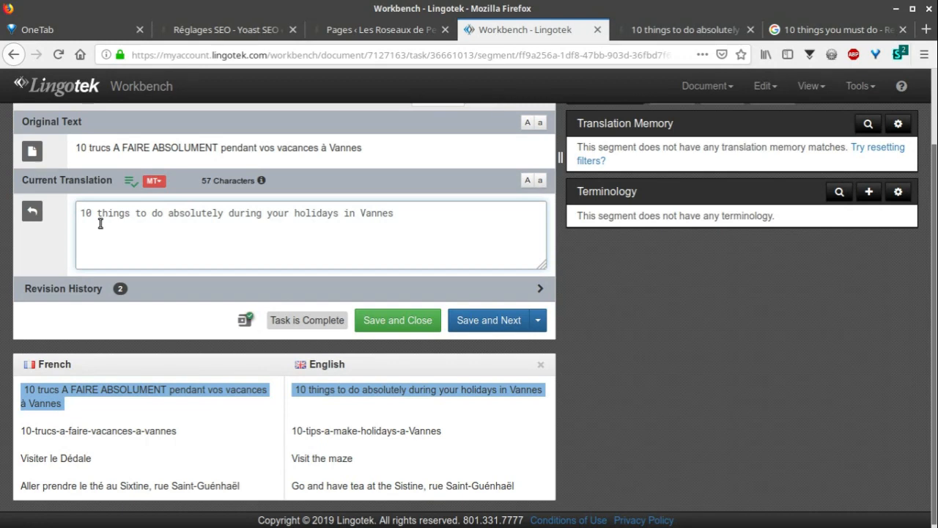
text(Y)
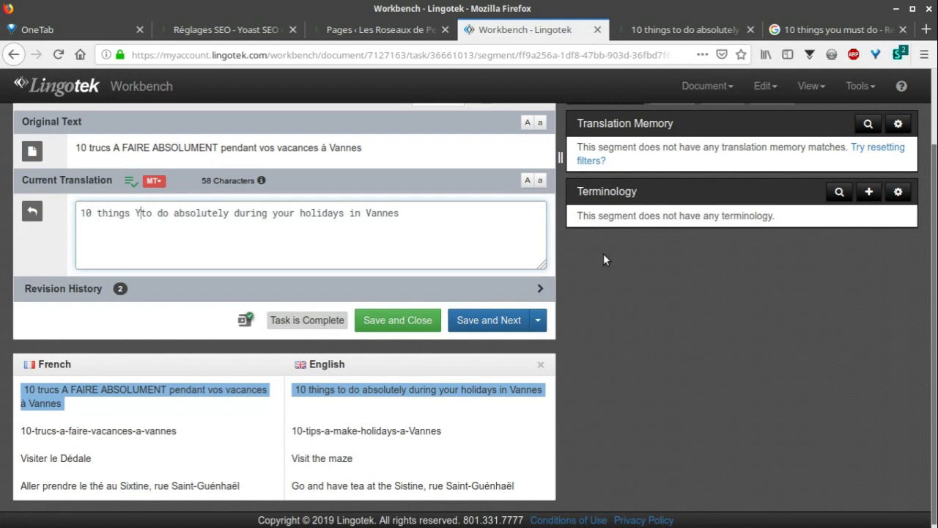
text(OUR MUST)
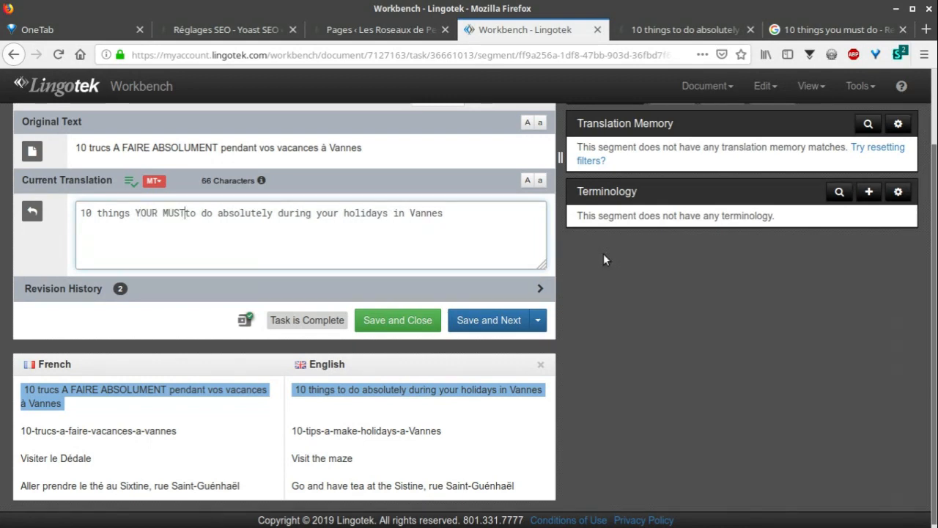
key(BackSpace)
key(BackSpace)
key(BackSpace)
key(BackSpace)
key(BackSpace)
key(BackSpace)
key(BackSpace)
key(BackSpace)
key(BackSpace)
text(you MUST)
key(Delete)
key(Delete)
key(Delete)
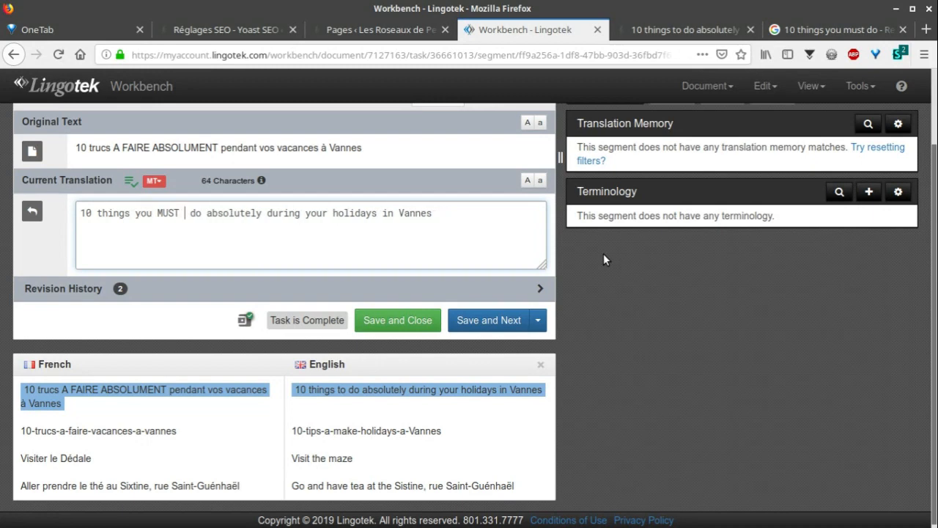
key(Right)
key(Right)
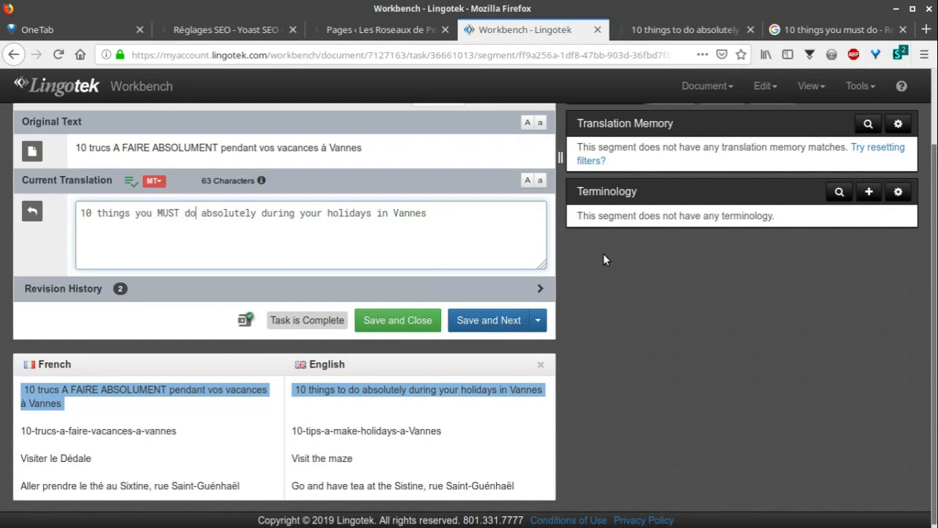
- Recheck the Google result's wording, then complete the English title as "10 things you MUST do during your next trip to Vannes" and save it
key(ctrl+Tab)
key(ctrl+Tab)
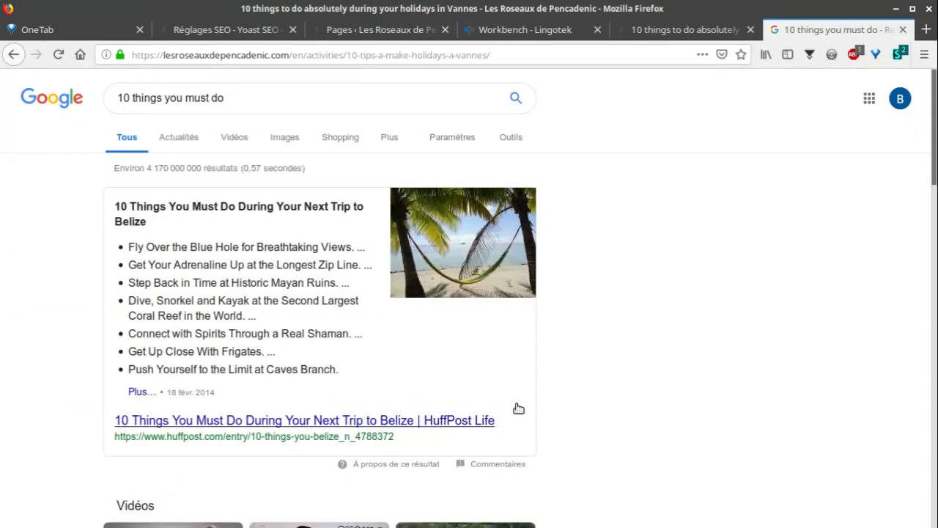
key(ctrl+shift+Tab)
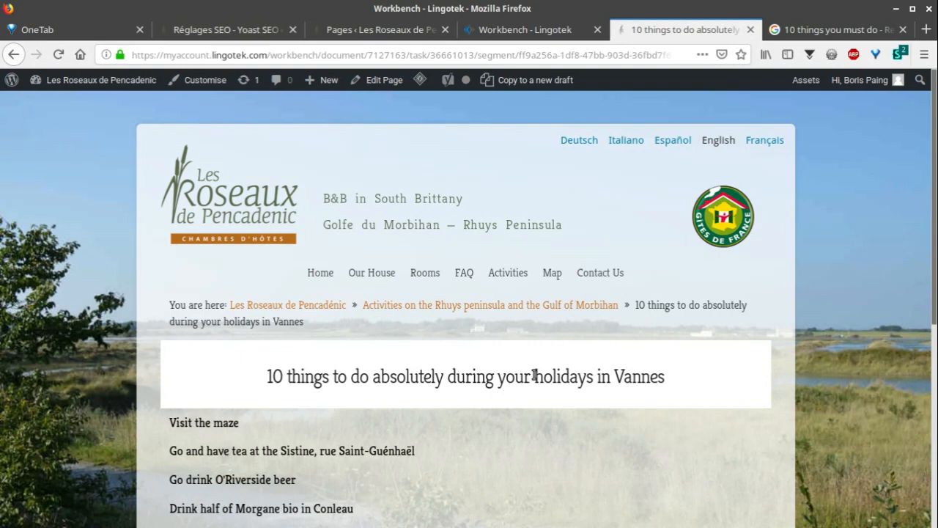
key(ctrl+shift+Tab)
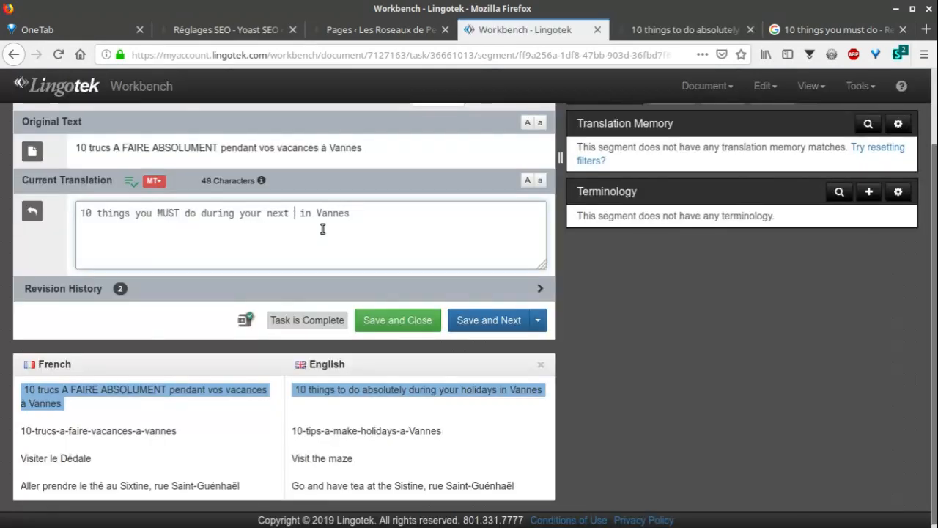
text(trip)
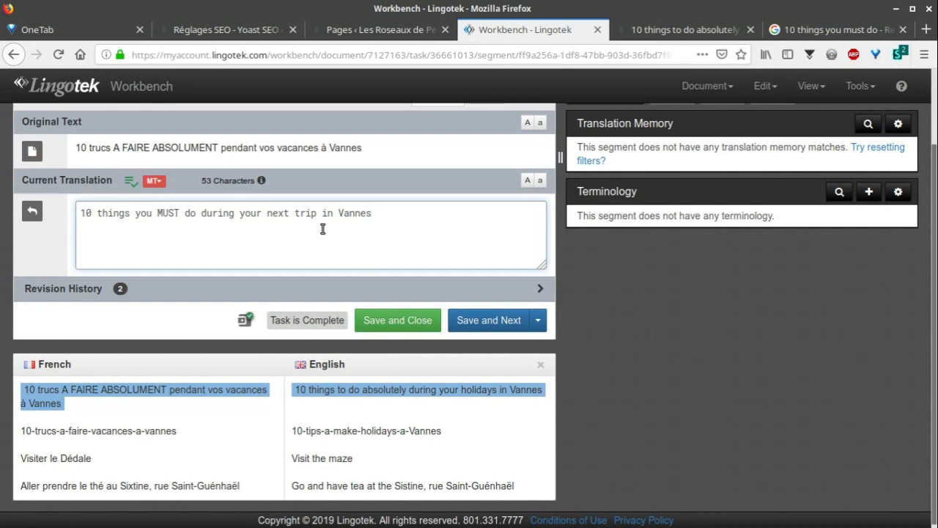
double_click(327, 212)
text(to)
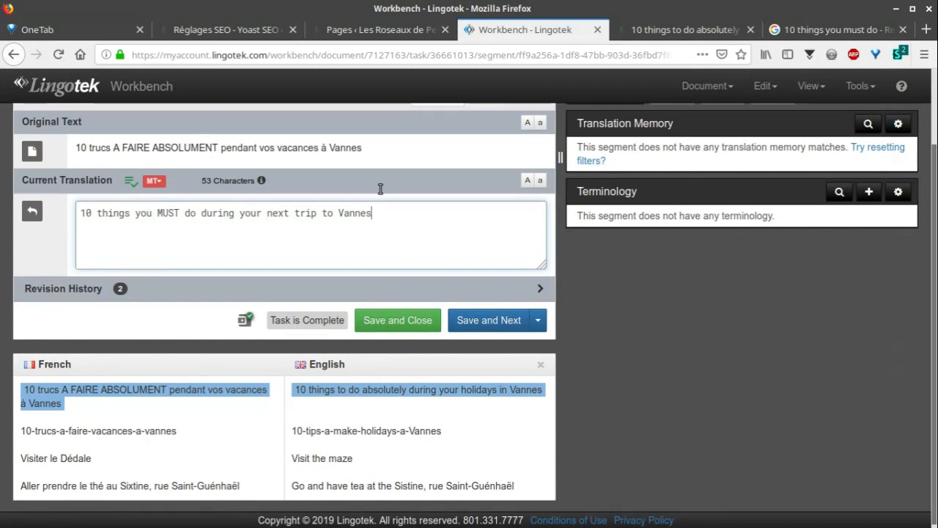
key(Tab)
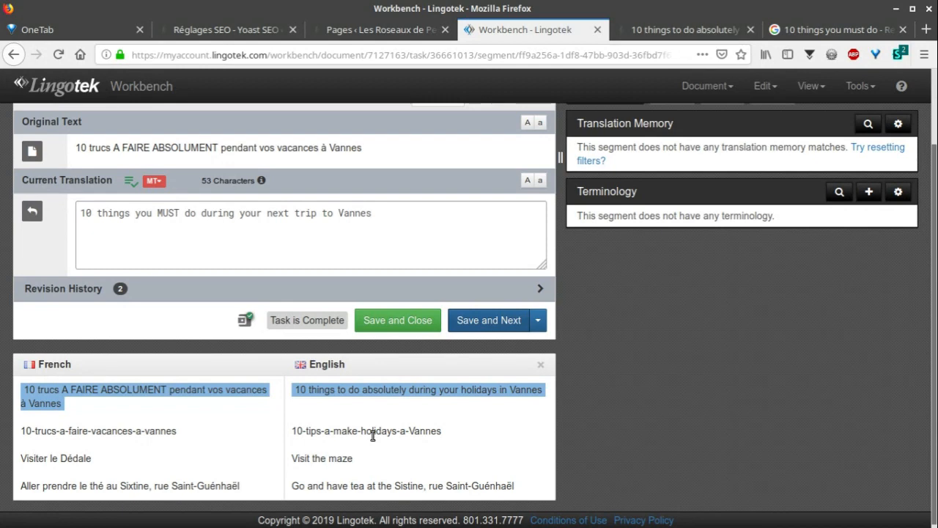
key(Return)
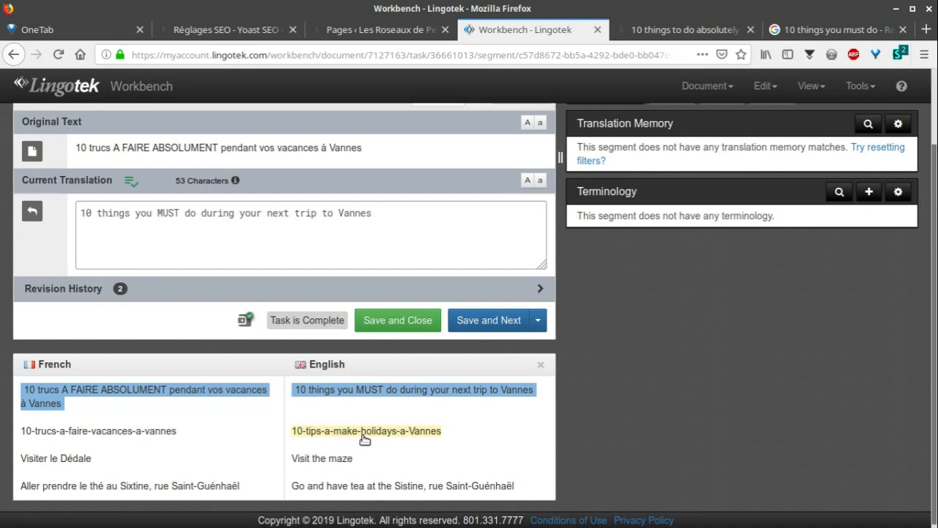
- Set the English translation of the URL slug segment to "10-things-to-do-in-Vannes", save it and close the Workbench
click(365, 439)
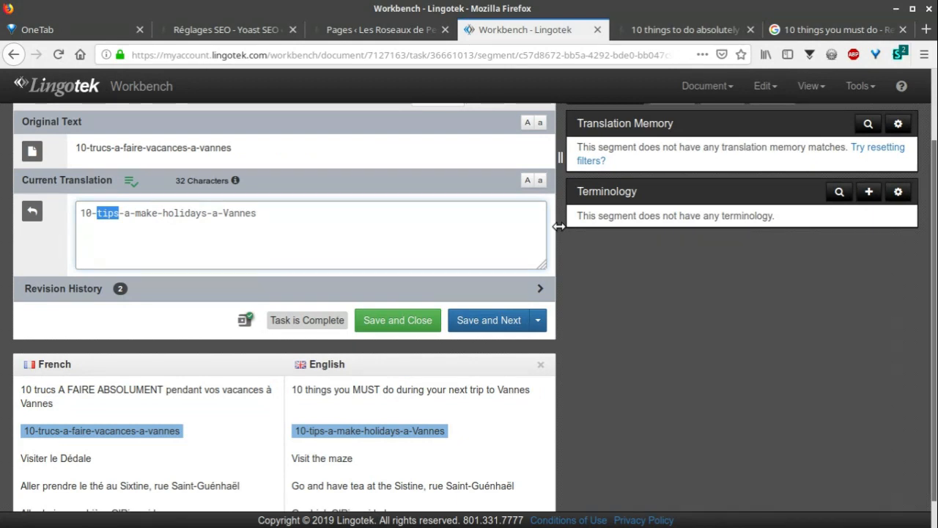
text(things-to-do)
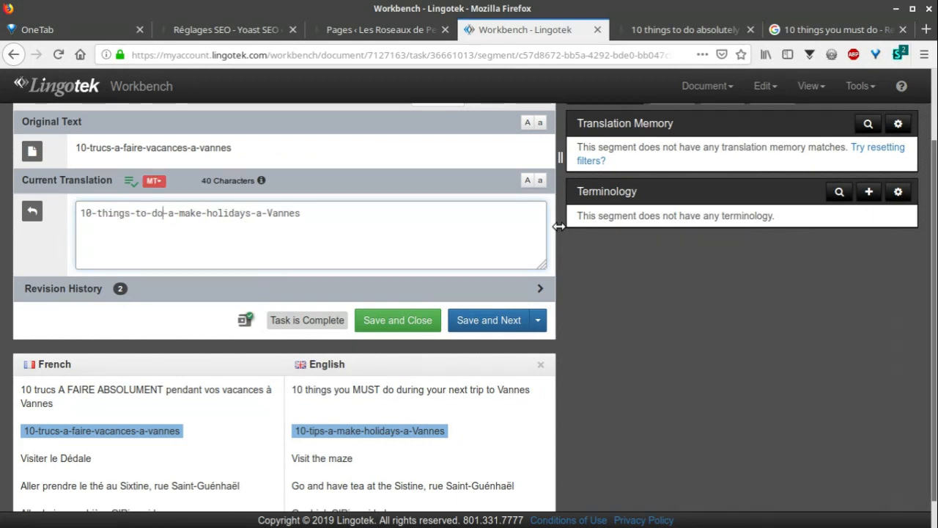
key(ctrl+shift+Right)
key(ctrl+shift+Right)
key(ctrl+shift+Right)
key(ctrl+shift+Right)
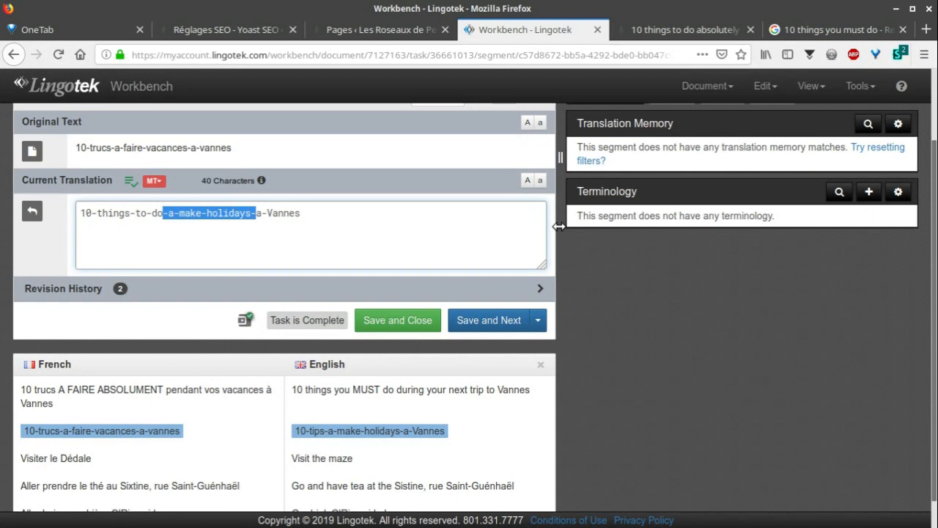
text(-in-)
key(Delete)
key(Delete)
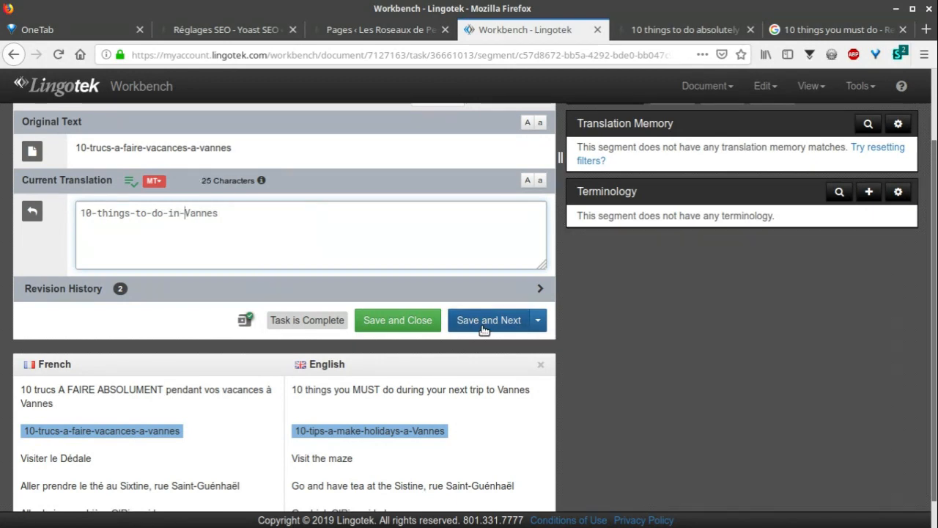
click(423, 324)
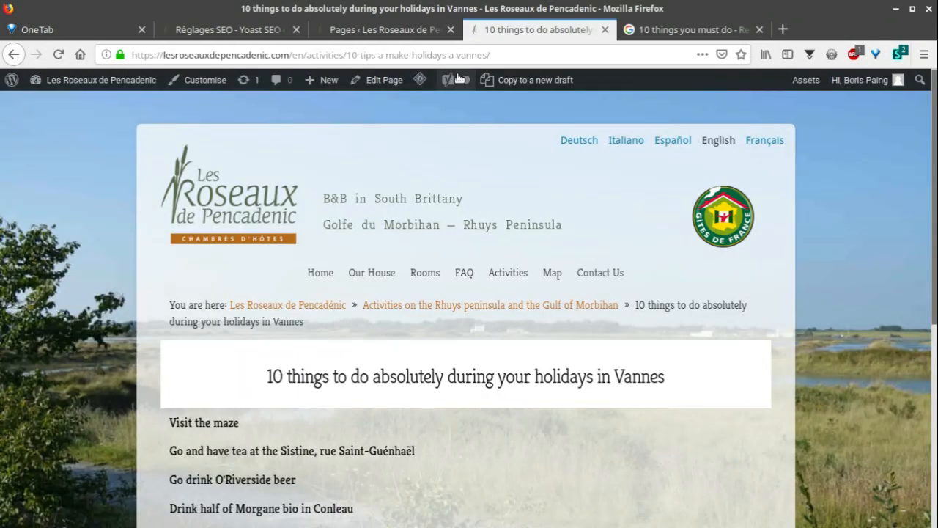
- Update the Vannes page's English translation from the WordPress pages list and check its title and slug
click(410, 30)
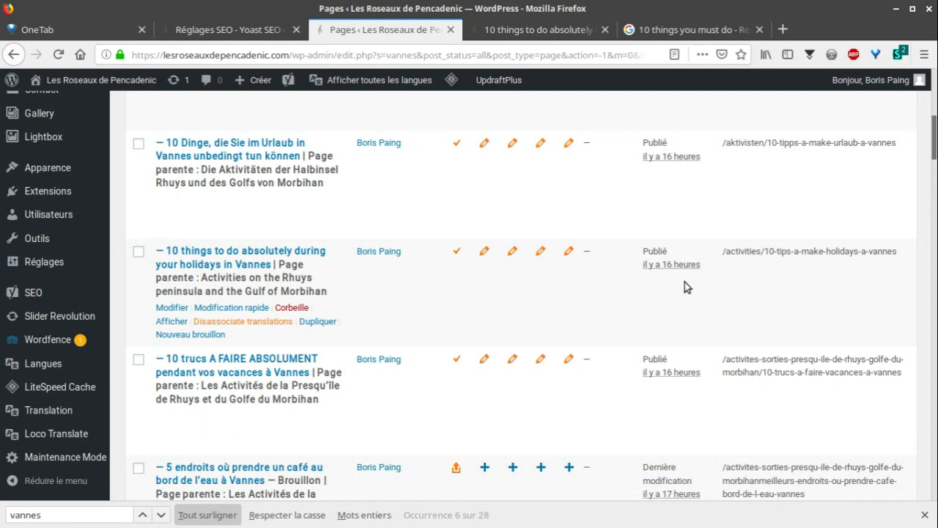
click(485, 252)
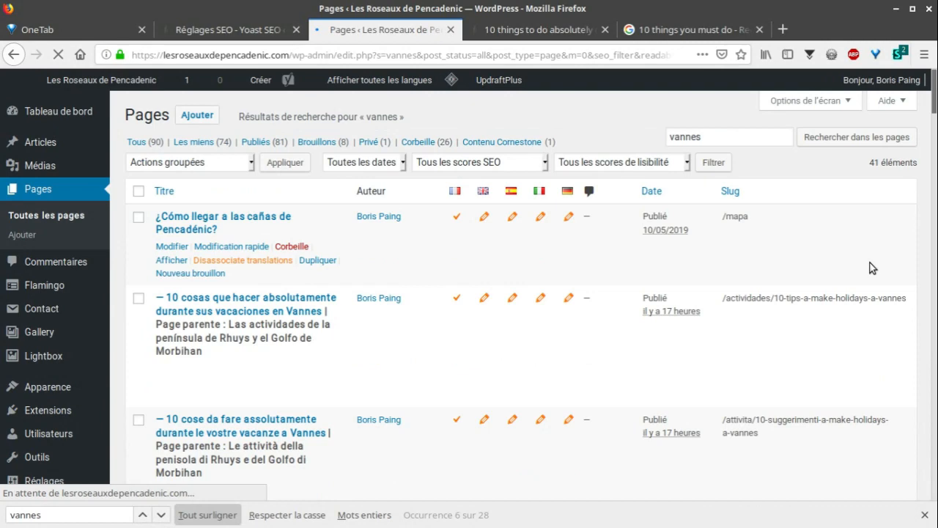
scroll(872, 268, down, 5)
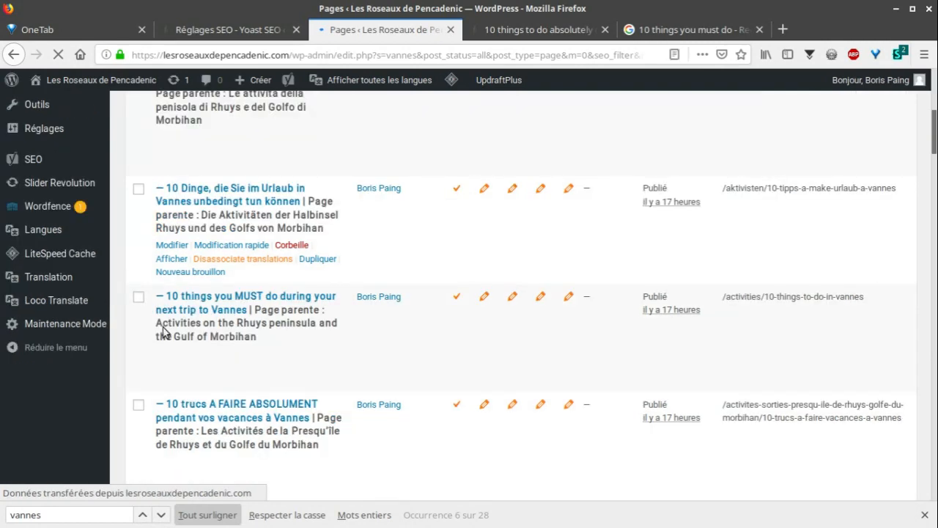
- View the published English page about Vannes to check its title and list content, and return to the WordPress pages list
click(172, 366)
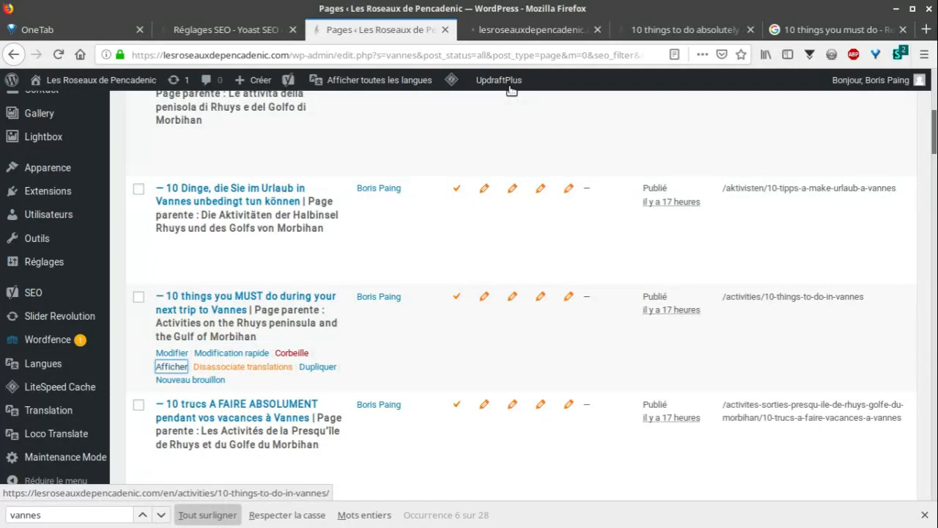
key(ctrl+Tab)
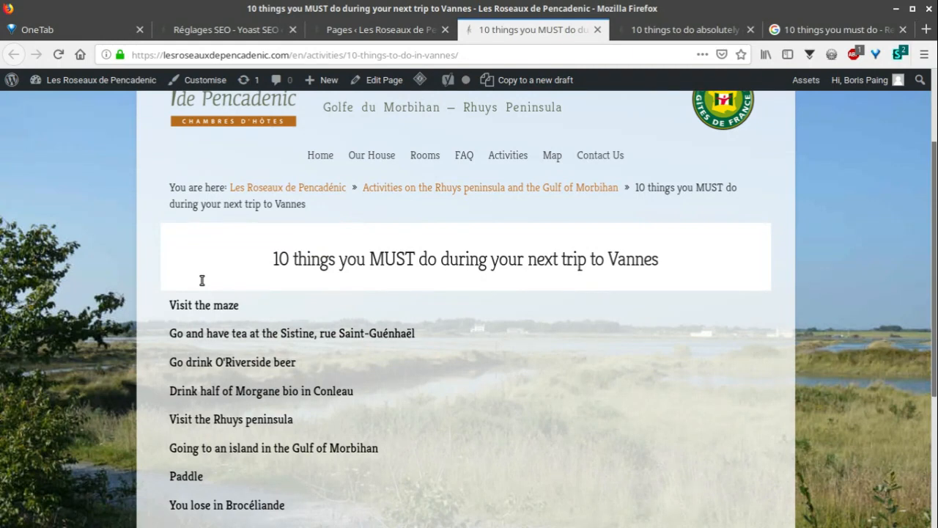
key(ctrl+Page_Up)
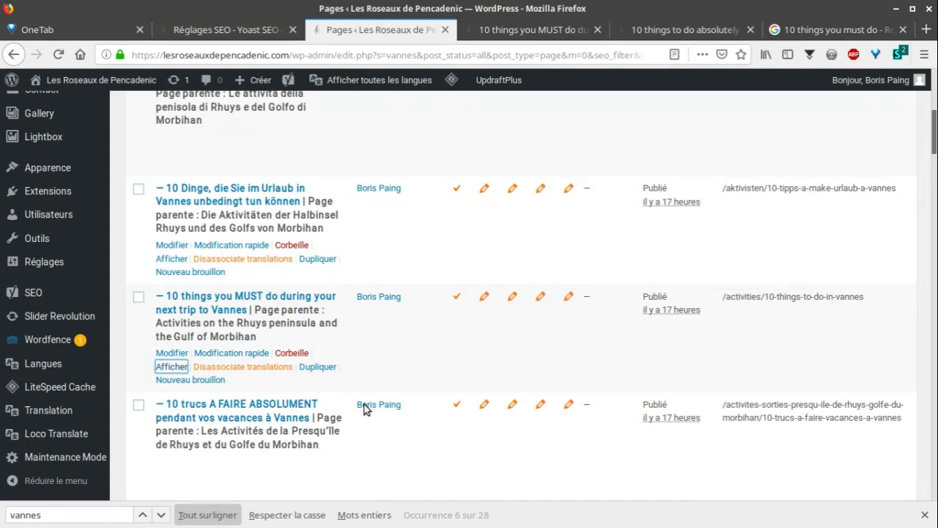
- In the Lingotek Workbench, change the English translation of the "Visiter le Dédale" segment to "Visit le Dédale" and save it
click(467, 33)
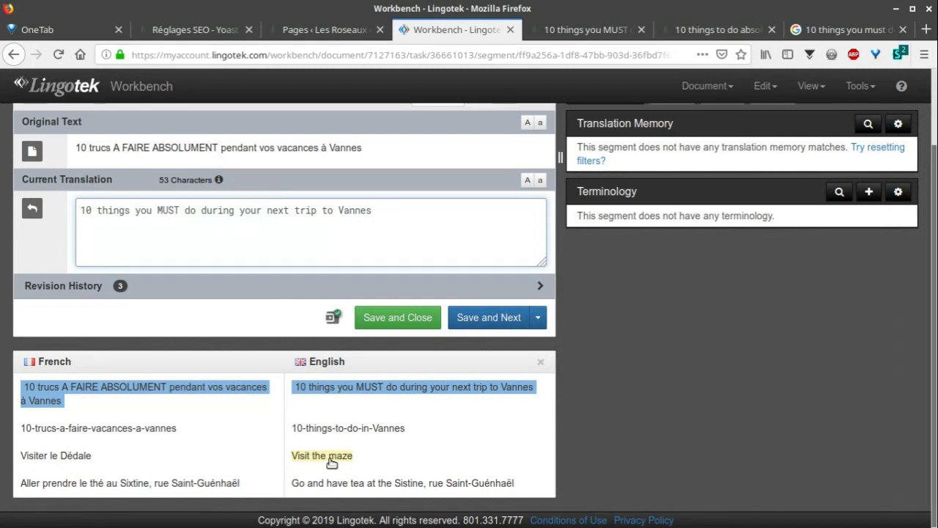
click(329, 457)
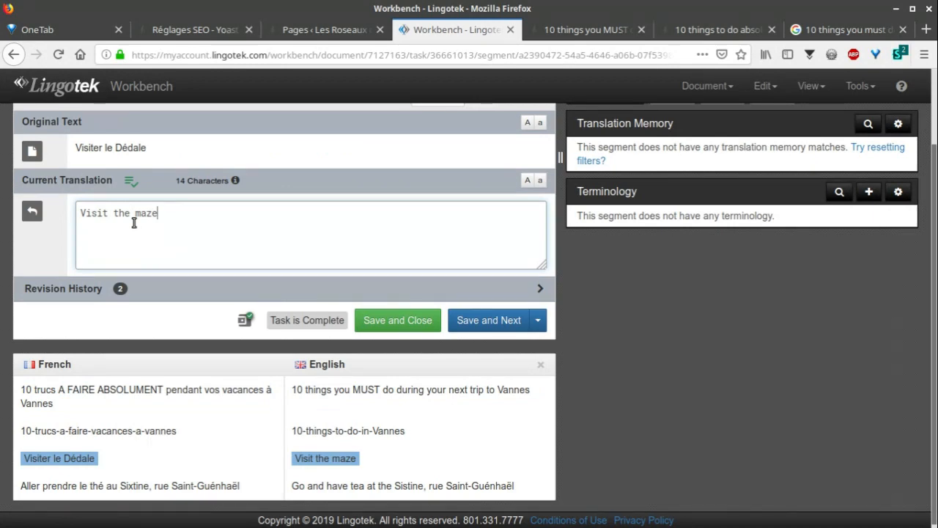
key(BackSpace)
key(BackSpace)
key(BackSpace)
key(BackSpace)
key(BackSpace)
key(BackSpace)
key(BackSpace)
key(BackSpace)
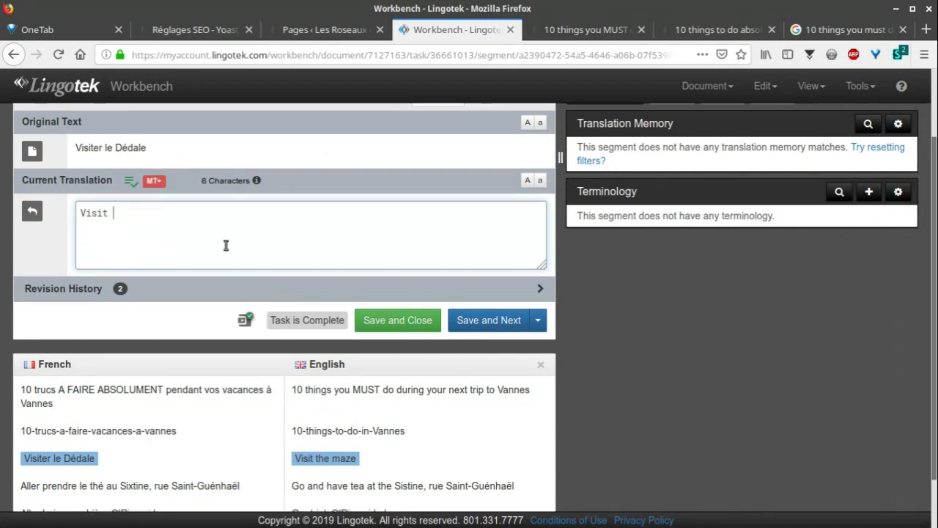
text(le Dédale)
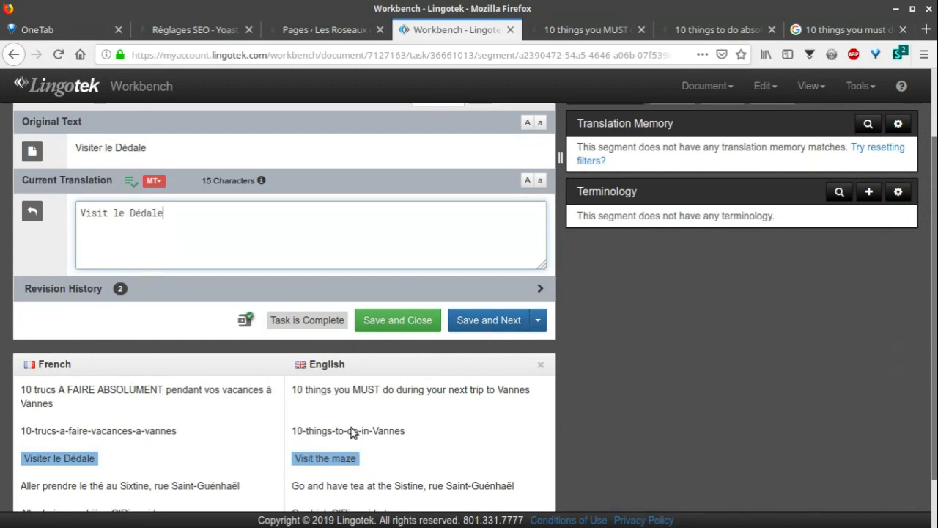
click(513, 319)
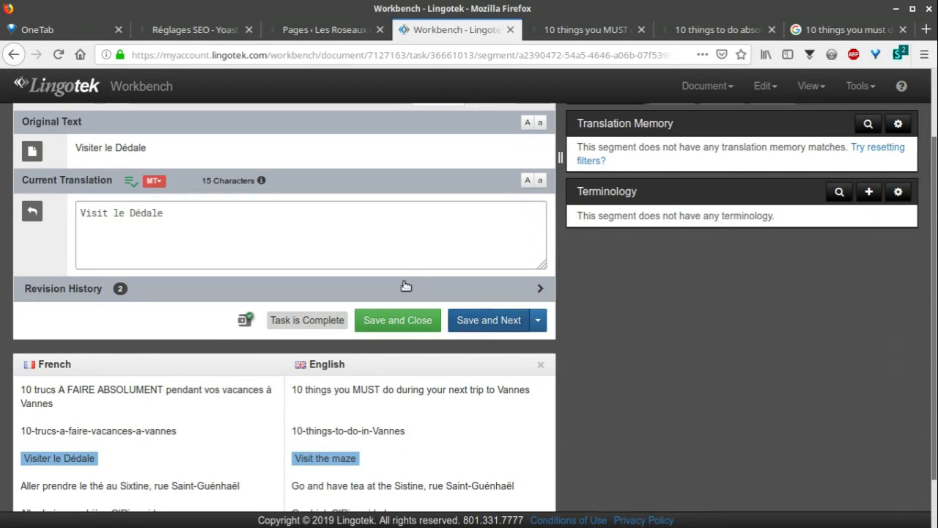
- Examine the Workbench's segment list and navigation, and review the revision history of the "Visiter le Dédale" segment
scroll(128, 360, down, 2)
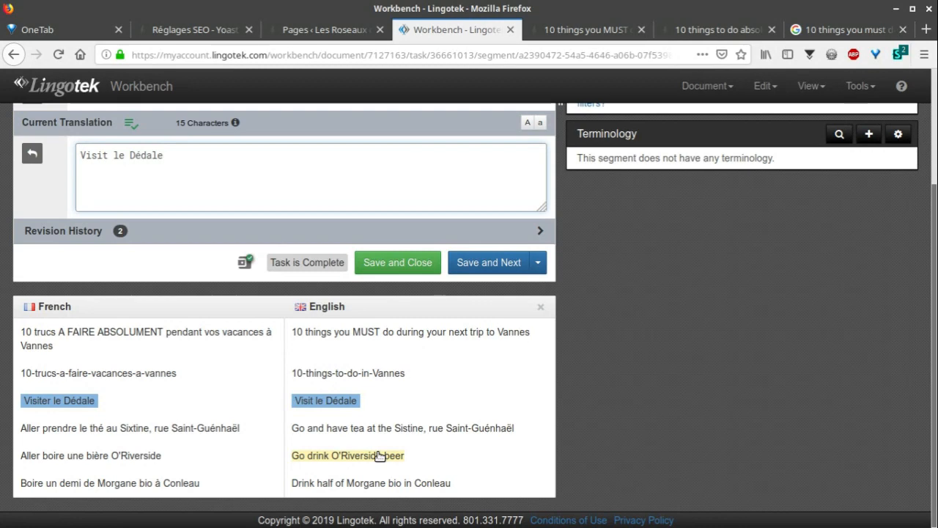
scroll(377, 453, up, 5)
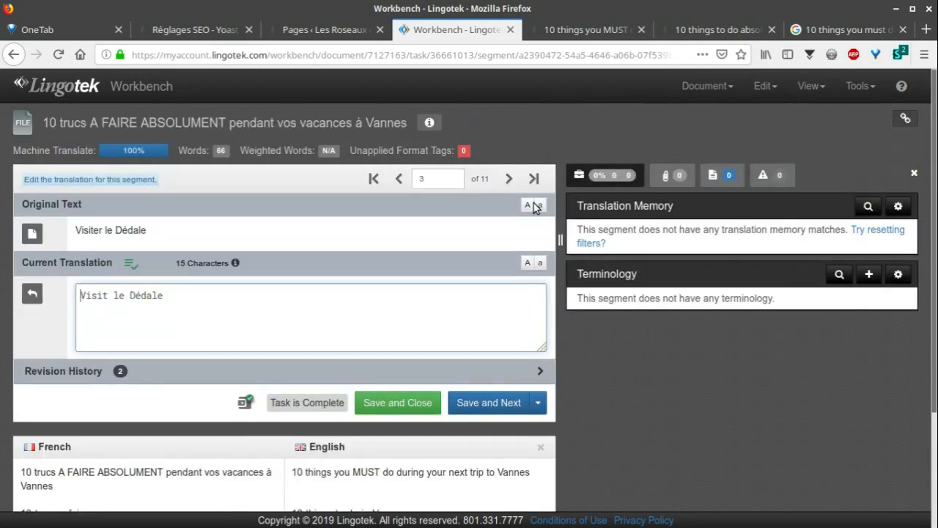
click(422, 180)
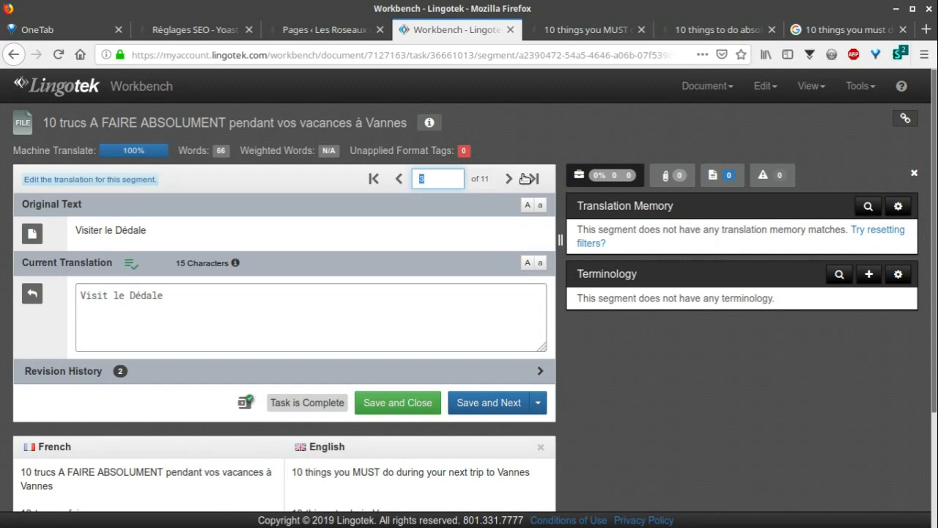
click(70, 371)
scroll(144, 393, down, 2)
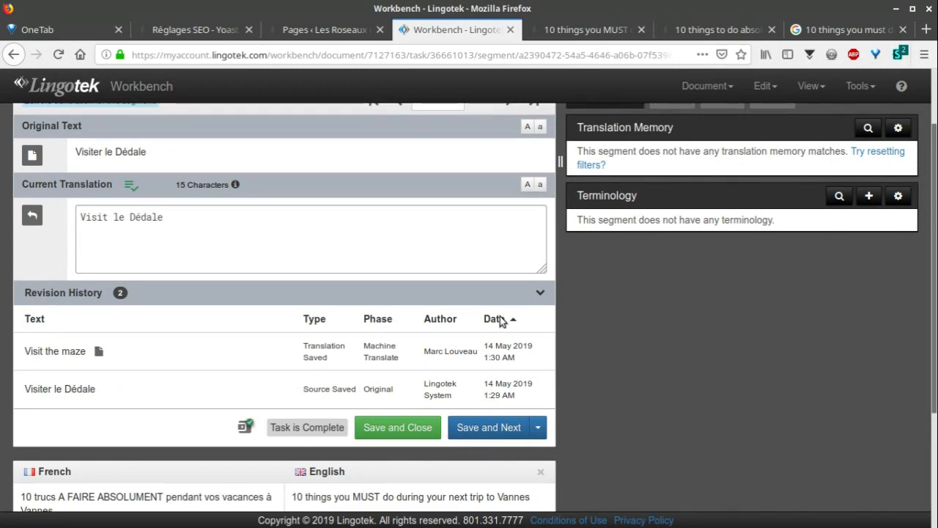
click(504, 293)
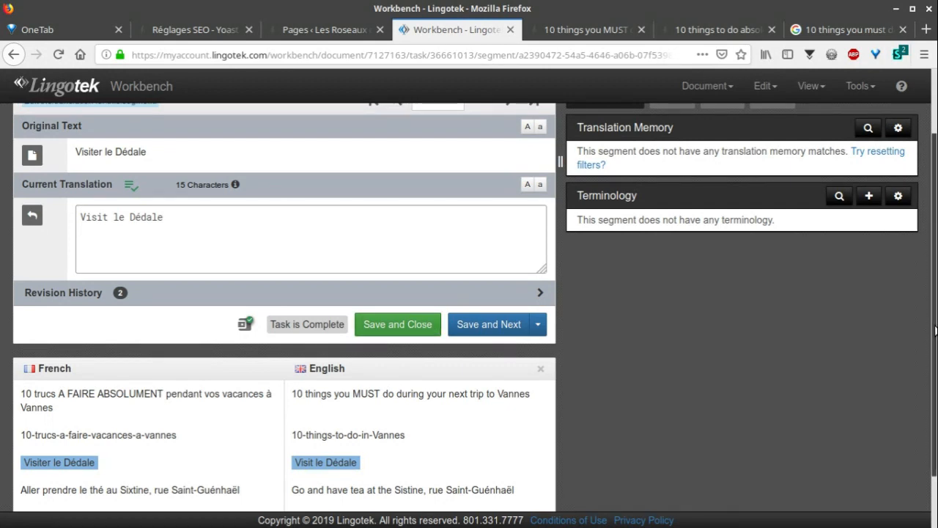
- Close the Workbench, download the Vannes page's updated English translation from the WordPress pages list, and reload the published English page
key(ctrl+w)
click(400, 30)
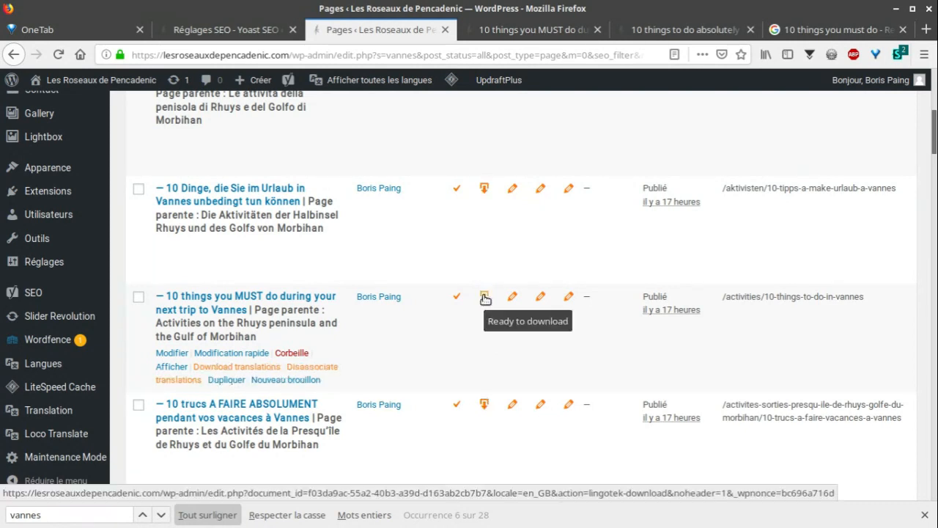
click(484, 297)
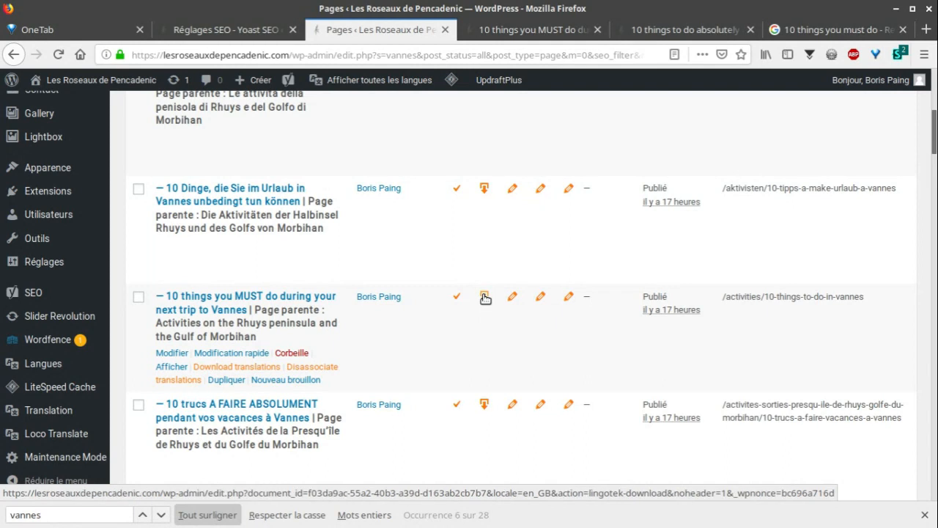
click(484, 297)
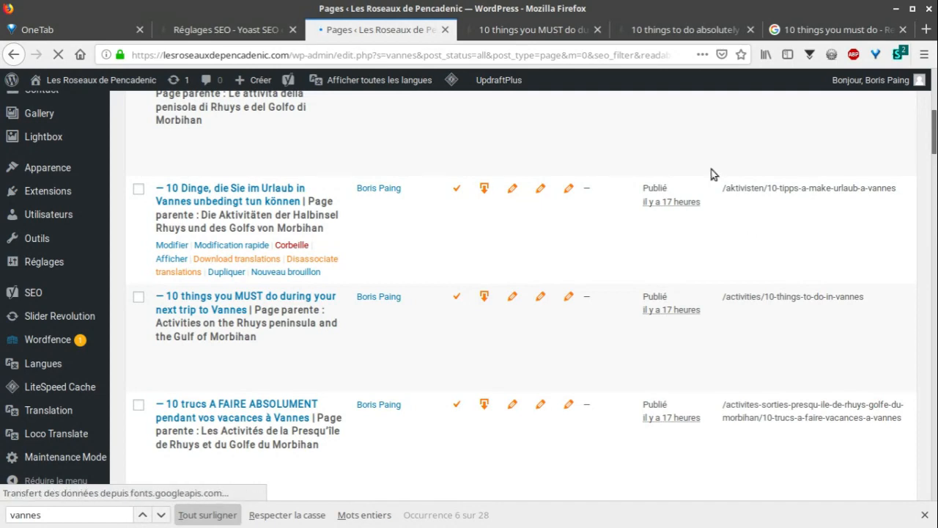
click(555, 33)
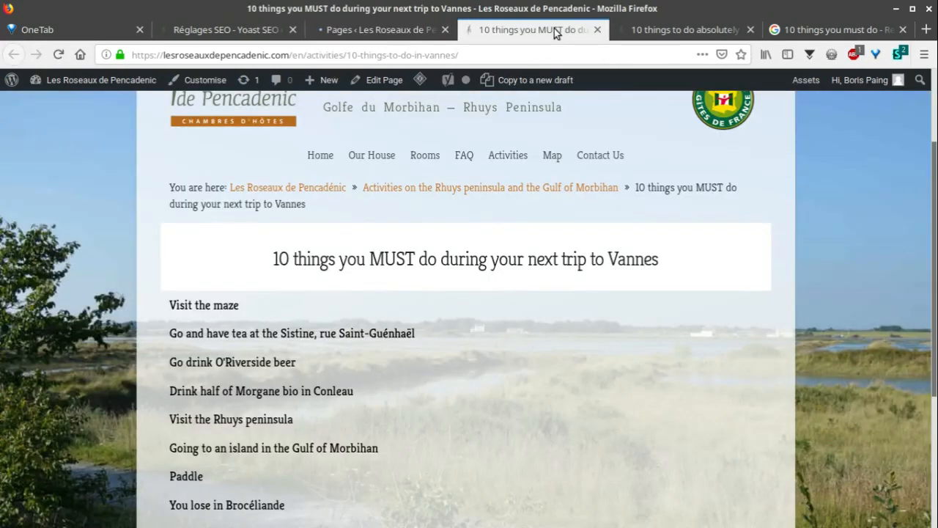
click(55, 54)
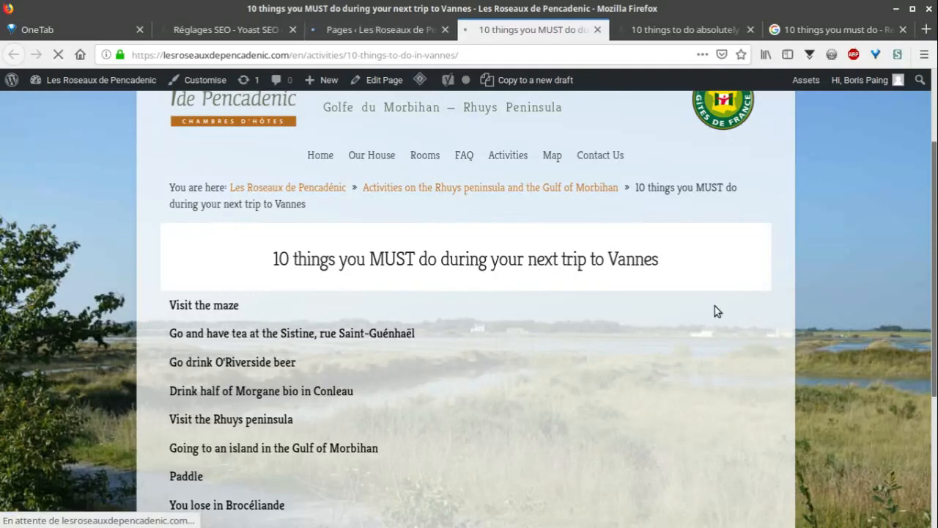